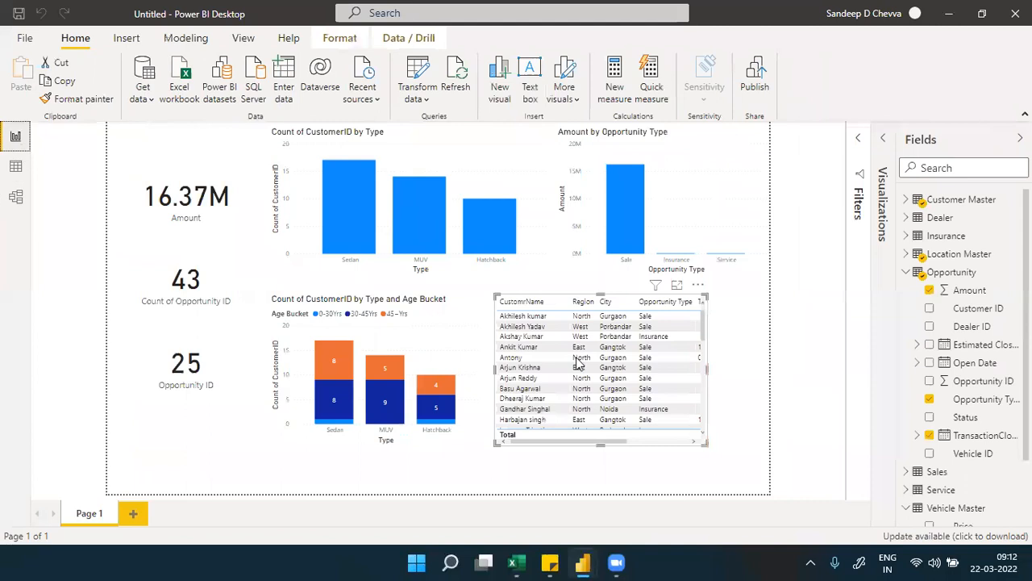
# - Enlarge the customer transaction table so its Amount column and more rows fit inside the page's lower right area
pyautogui.moveTo(707, 444); pyautogui.dragTo(782, 451)
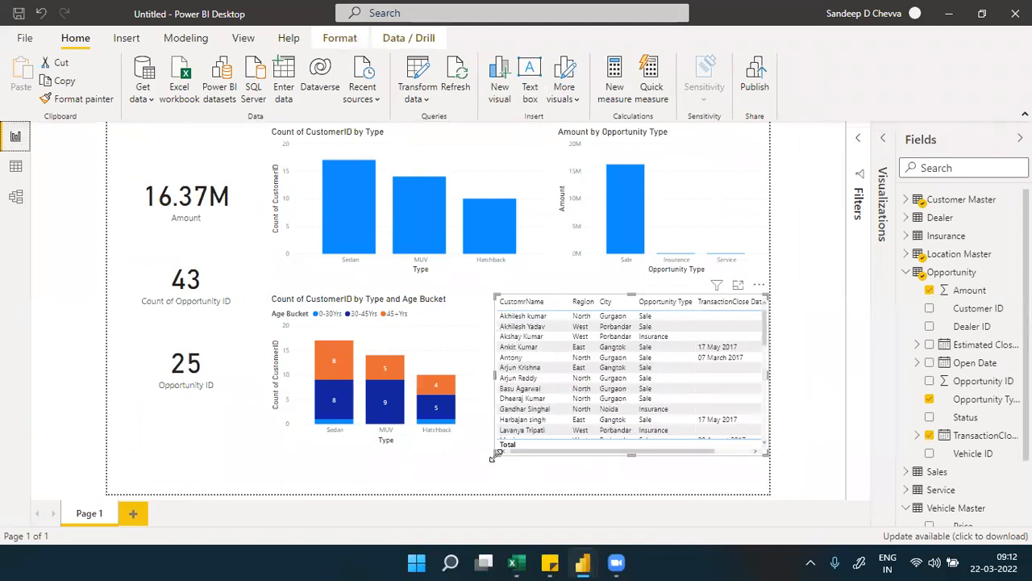
pyautogui.moveTo(472, 465)
pyautogui.mouseDown()
pyautogui.moveTo(427, 465)
pyautogui.moveTo(446, 470)
pyautogui.moveTo(436, 477)
pyautogui.mouseUp()
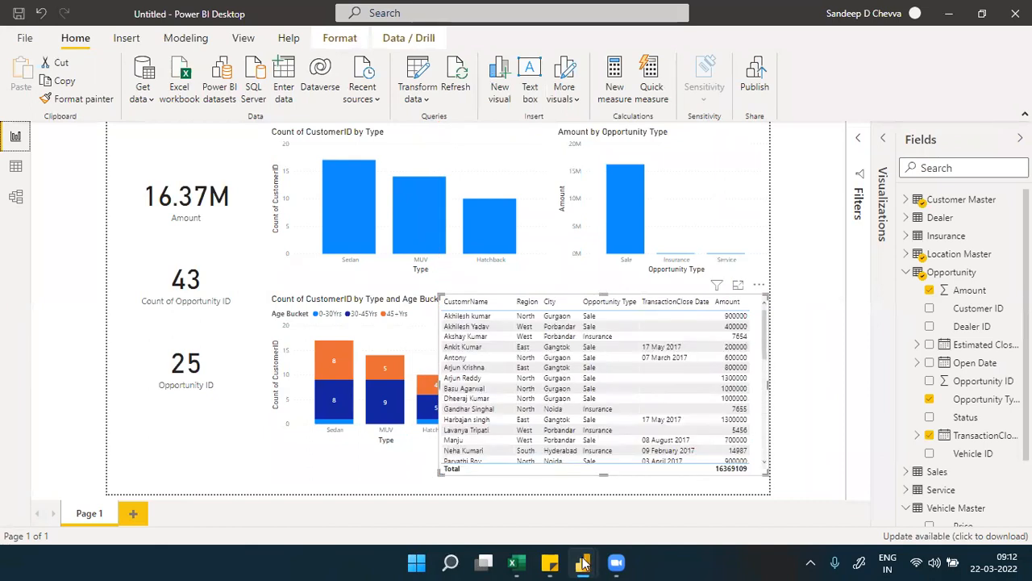
# - Switch to the CRM Dashboard - Maruti report, examine the Top 5 Customers by Revenue chart's fields, and return to the untitled report
pyautogui.moveTo(582, 564)
pyautogui.click(532, 492)
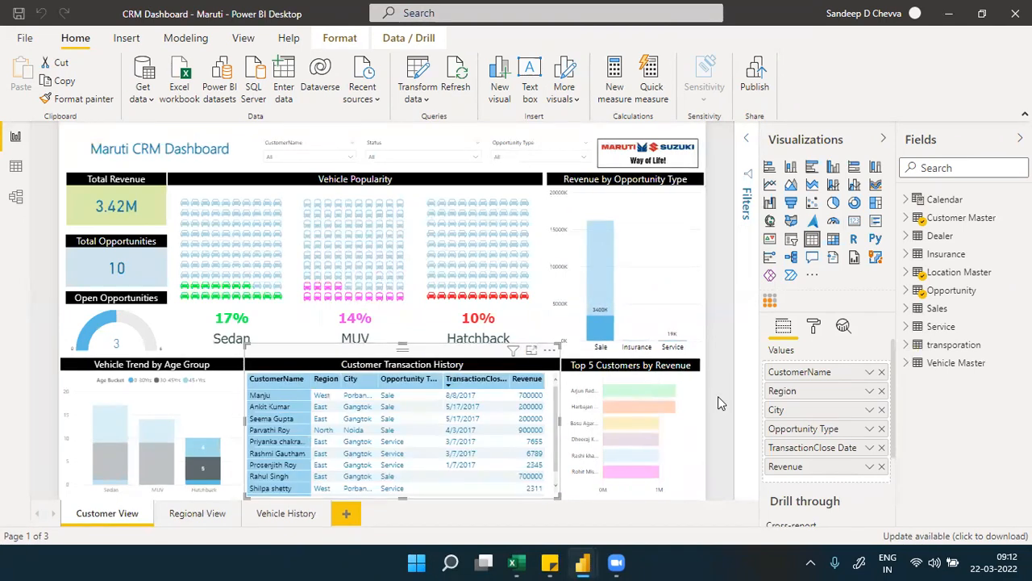
pyautogui.click(615, 356)
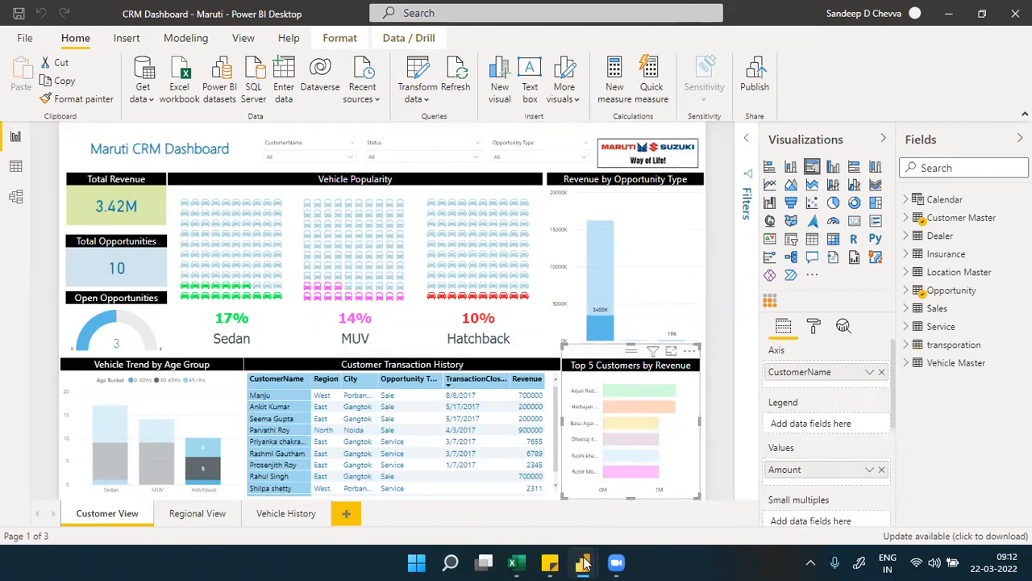
pyautogui.moveTo(584, 562)
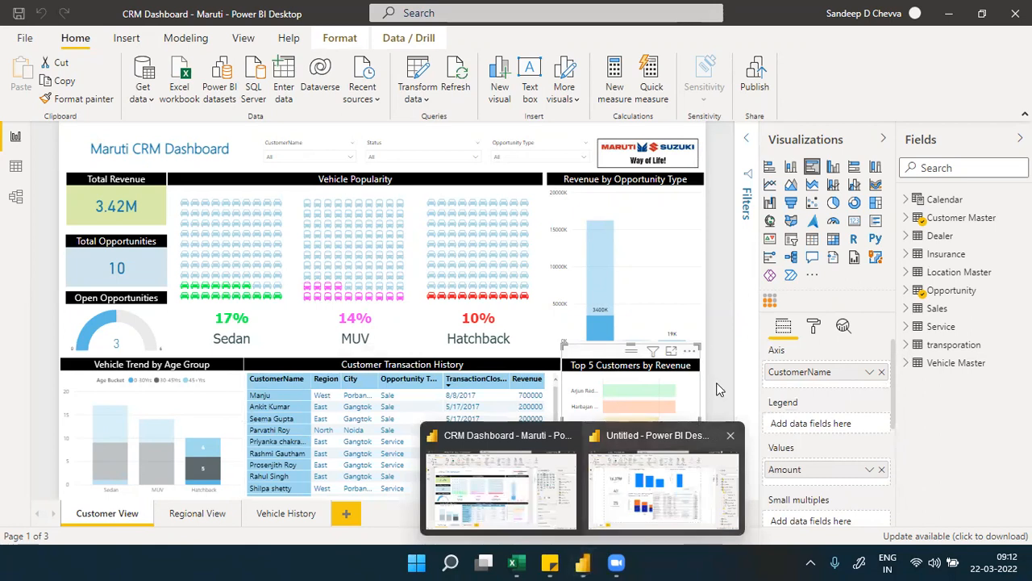
pyautogui.click(606, 482)
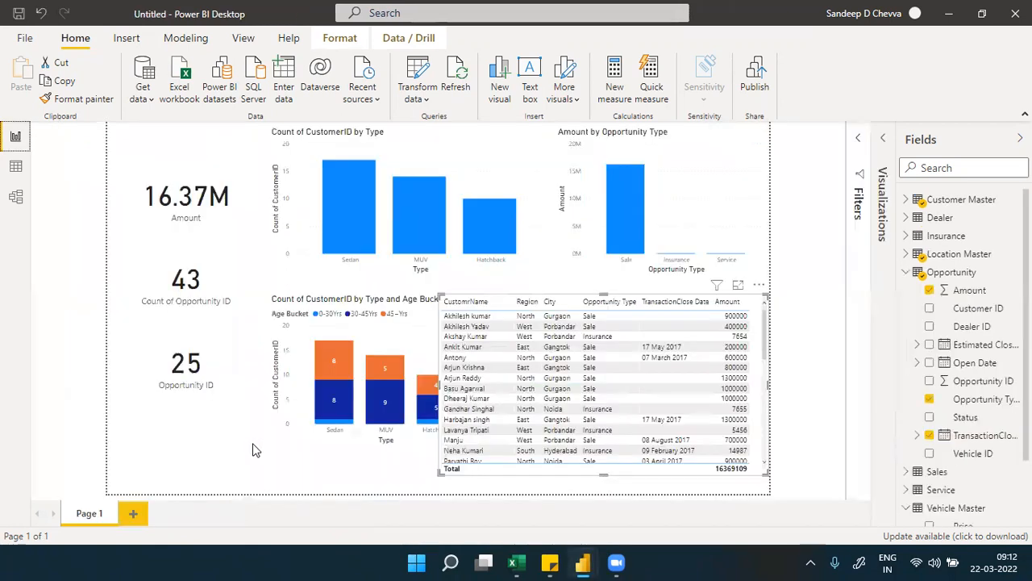
# - Add an empty clustered bar chart to the page and enlarge it in the lower left area over the Opportunity ID card
pyautogui.click(777, 205)
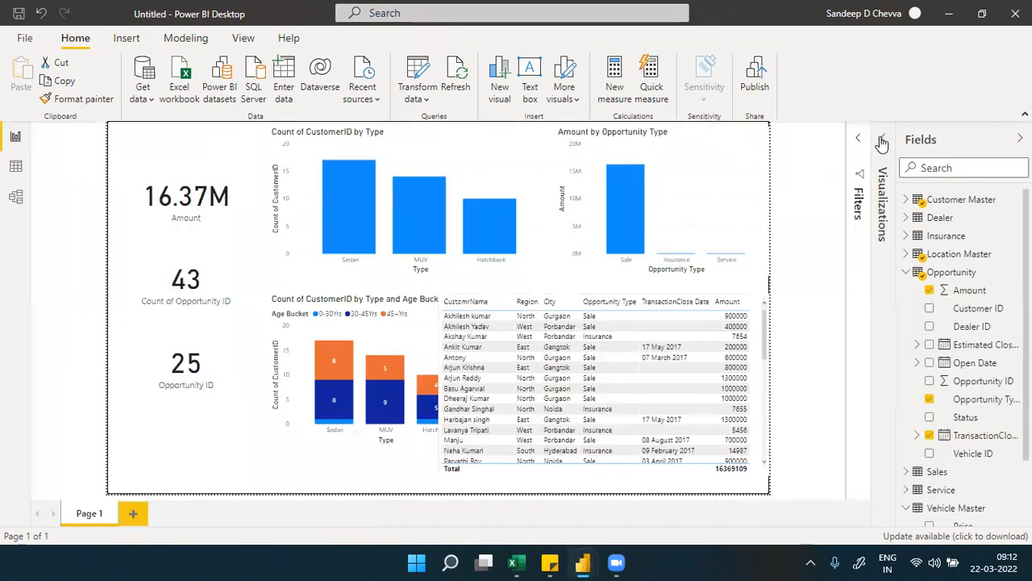
pyautogui.click(883, 142)
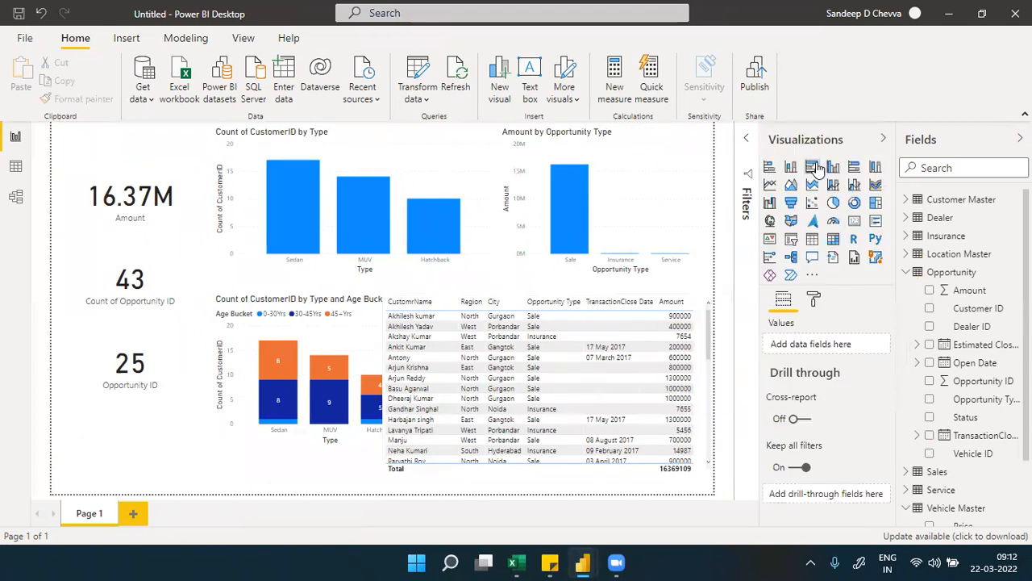
pyautogui.click(813, 166)
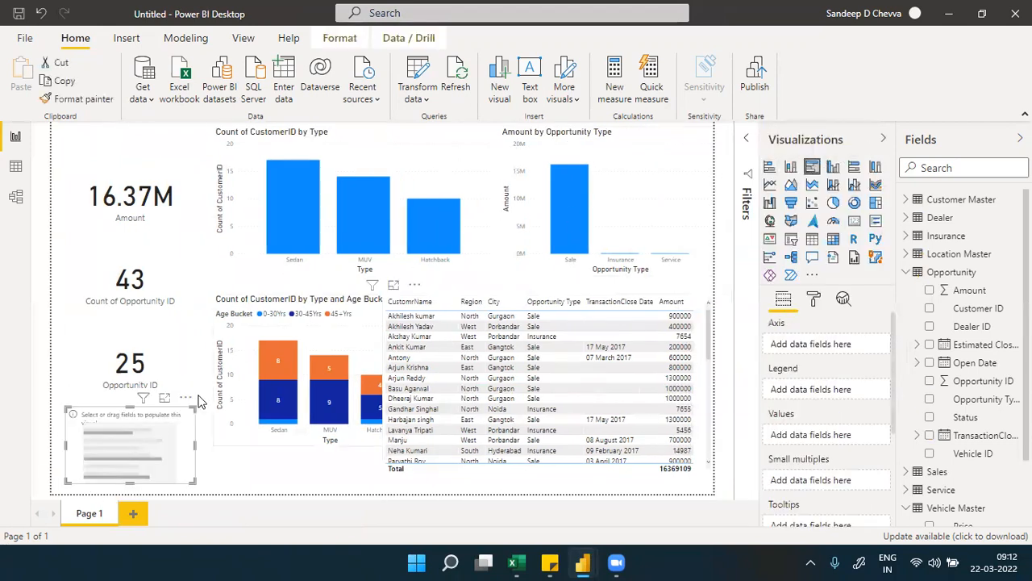
pyautogui.moveTo(194, 408); pyautogui.dragTo(252, 311)
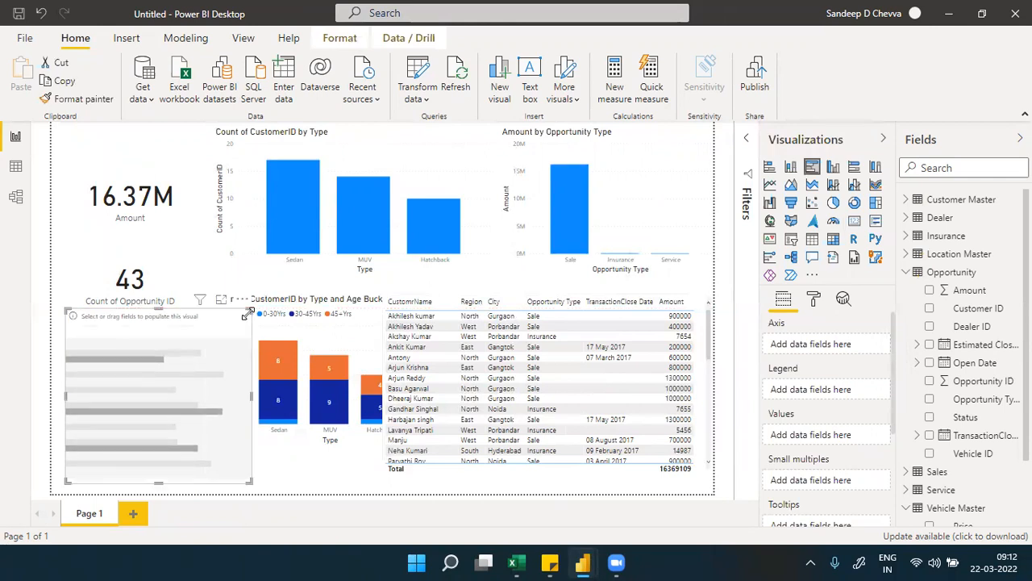
# - Assign CustomrName from Customer Master as the bar chart's axis and Amount from Opportunity as its values
pyautogui.click(905, 272)
pyautogui.click(906, 199)
pyautogui.moveTo(979, 273); pyautogui.dragTo(844, 345)
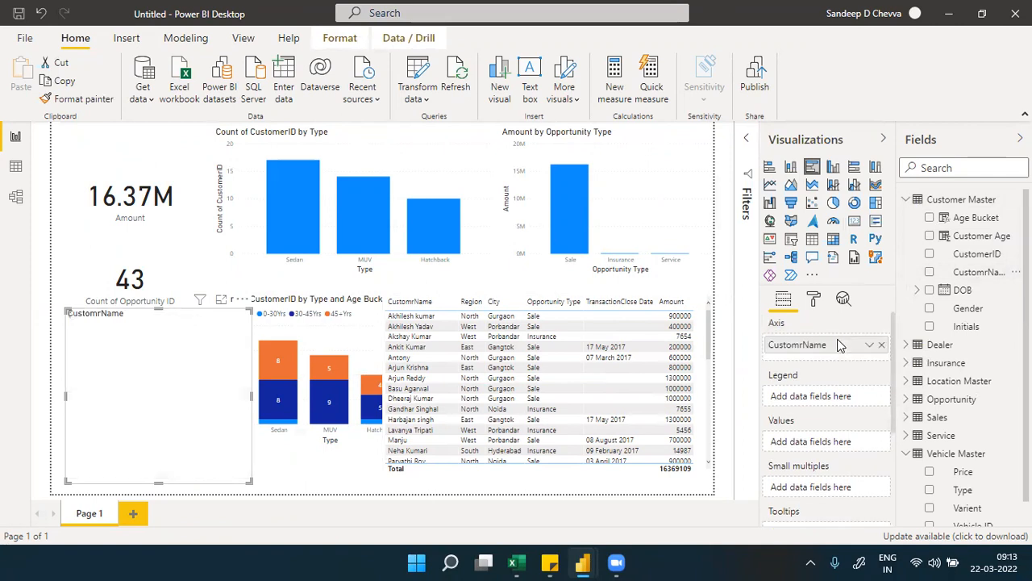
pyautogui.click(906, 399)
pyautogui.moveTo(964, 417); pyautogui.dragTo(847, 445)
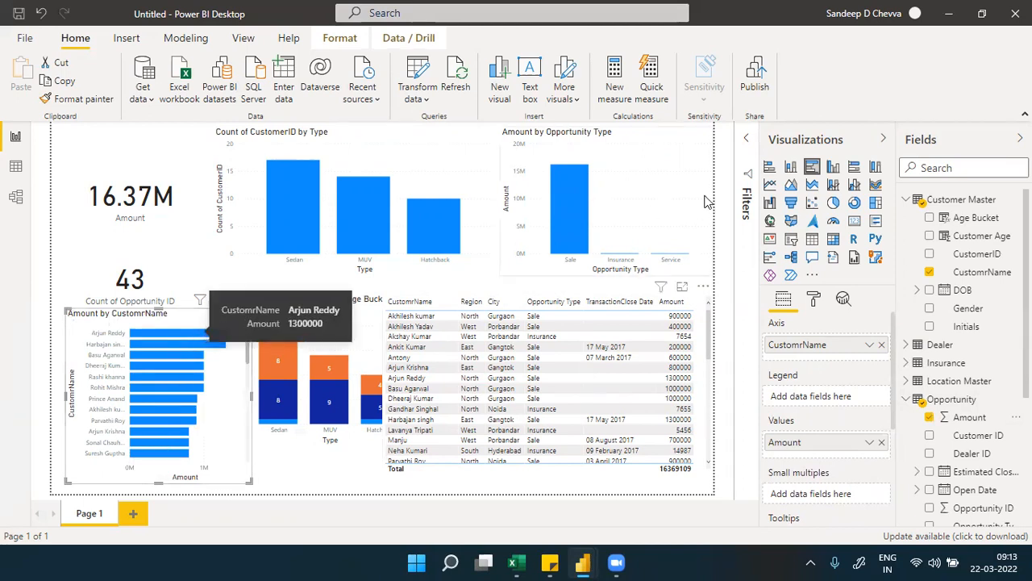
# - Apply a Top N filter on CustomrName to the bar chart, showing the top 5 items by Amount
pyautogui.click(749, 152)
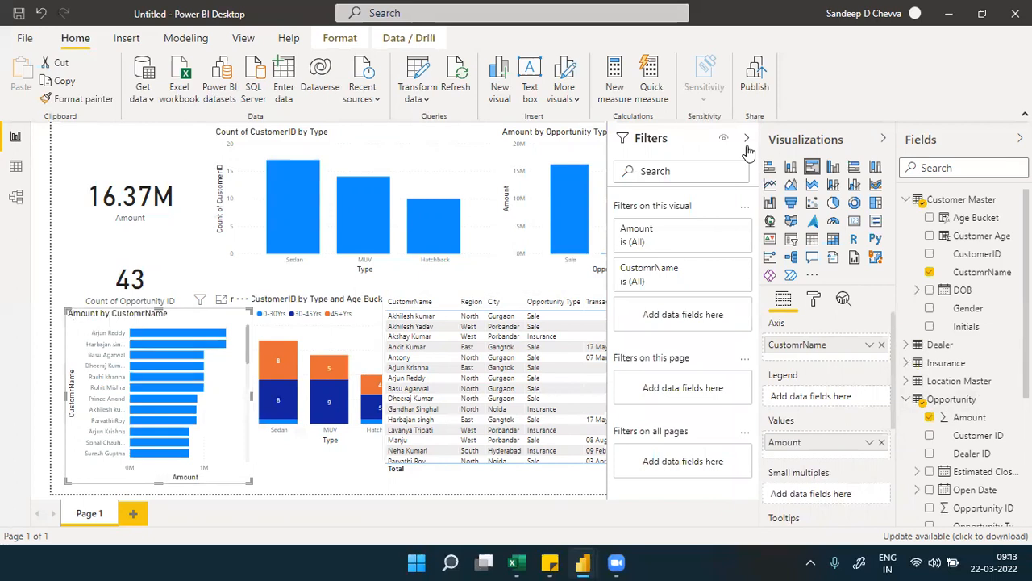
pyautogui.click(668, 277)
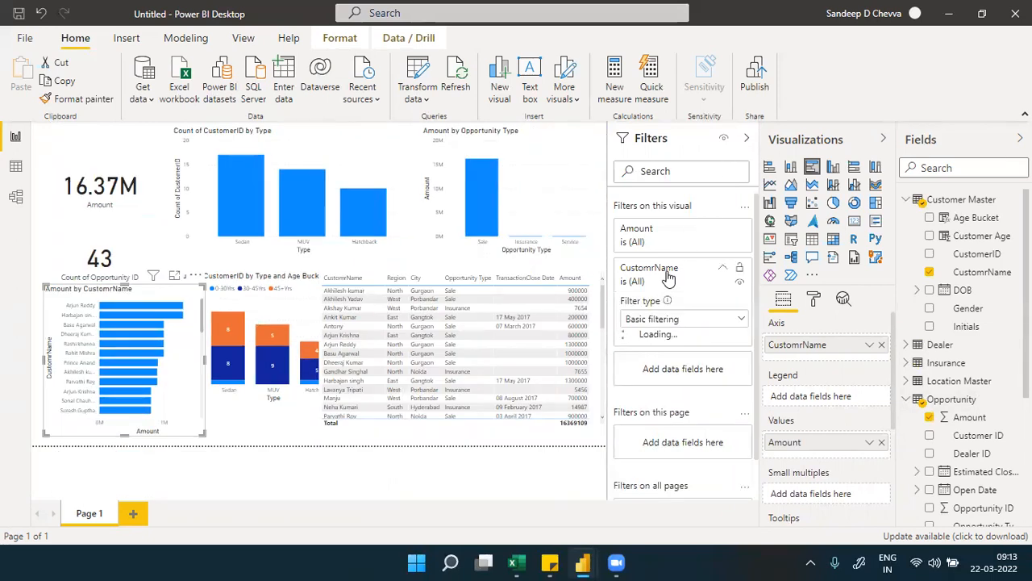
pyautogui.click(695, 320)
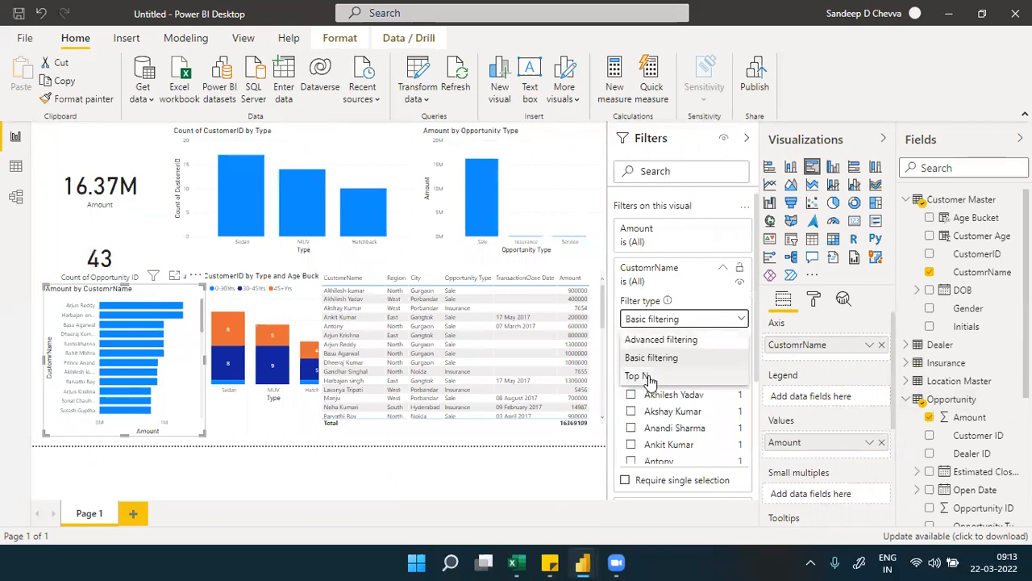
pyautogui.click(649, 378)
pyautogui.click(701, 360)
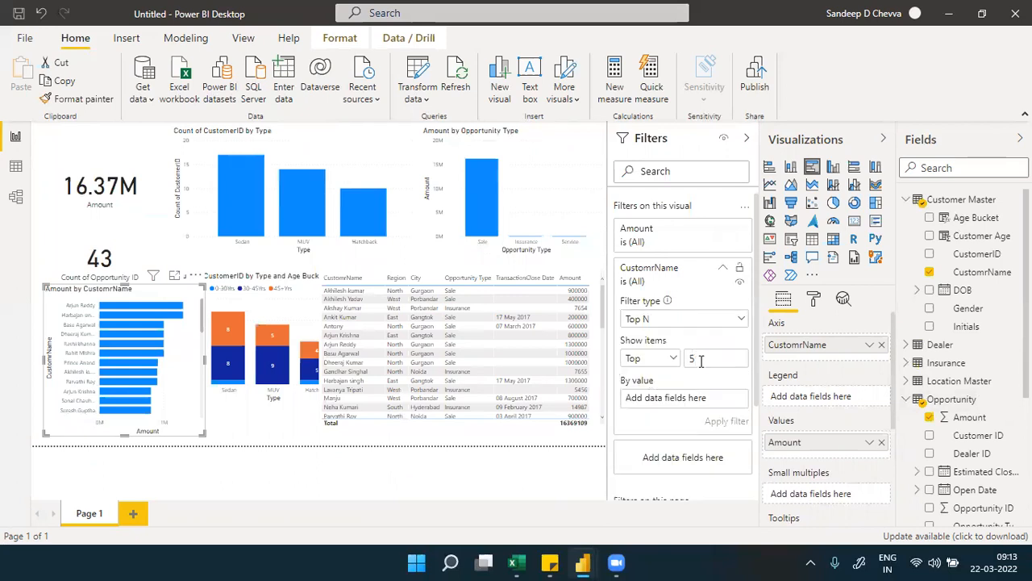
pyautogui.write('5')
pyautogui.moveTo(962, 416); pyautogui.dragTo(706, 401)
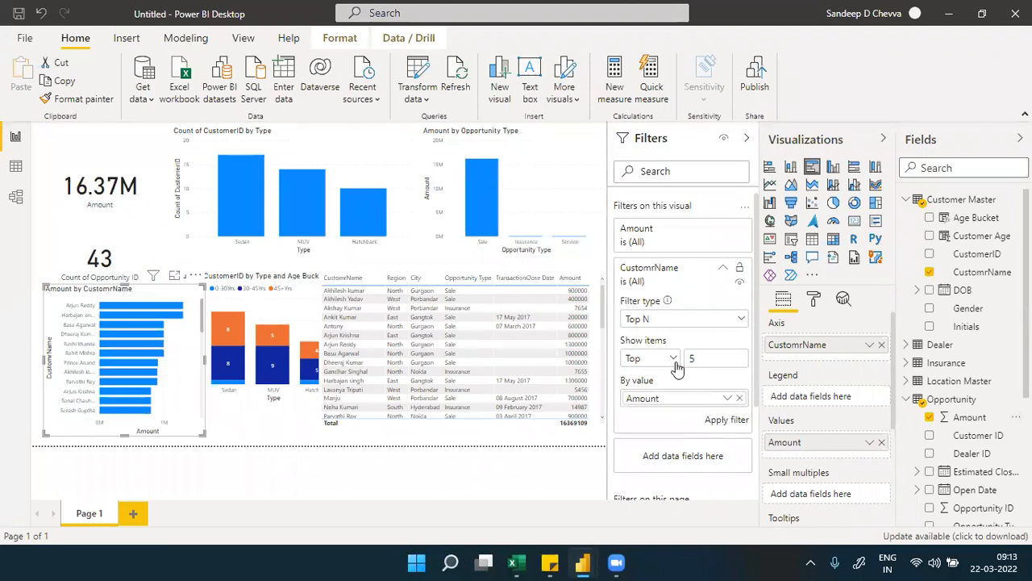
pyautogui.click(674, 363)
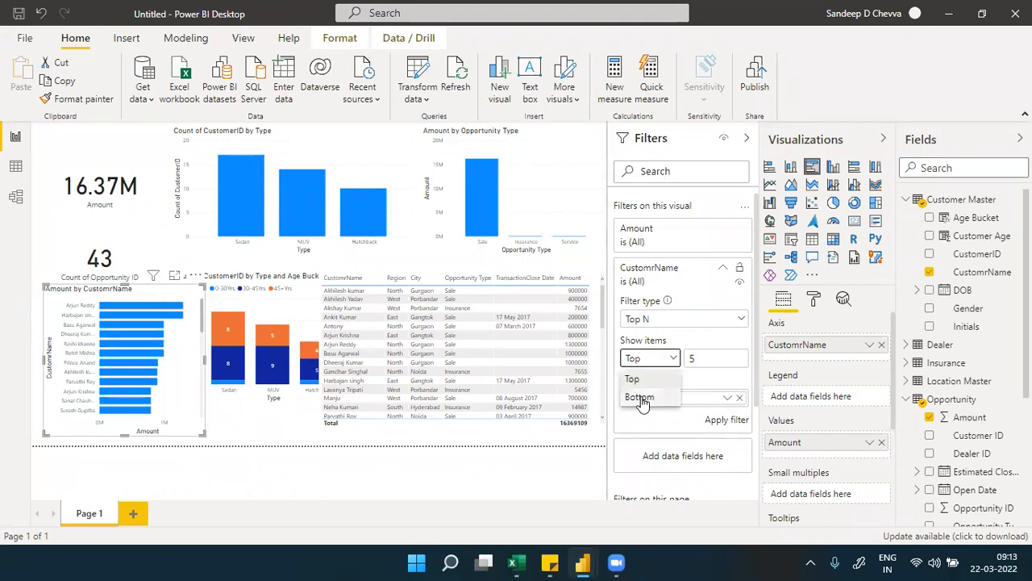
pyautogui.click(671, 360)
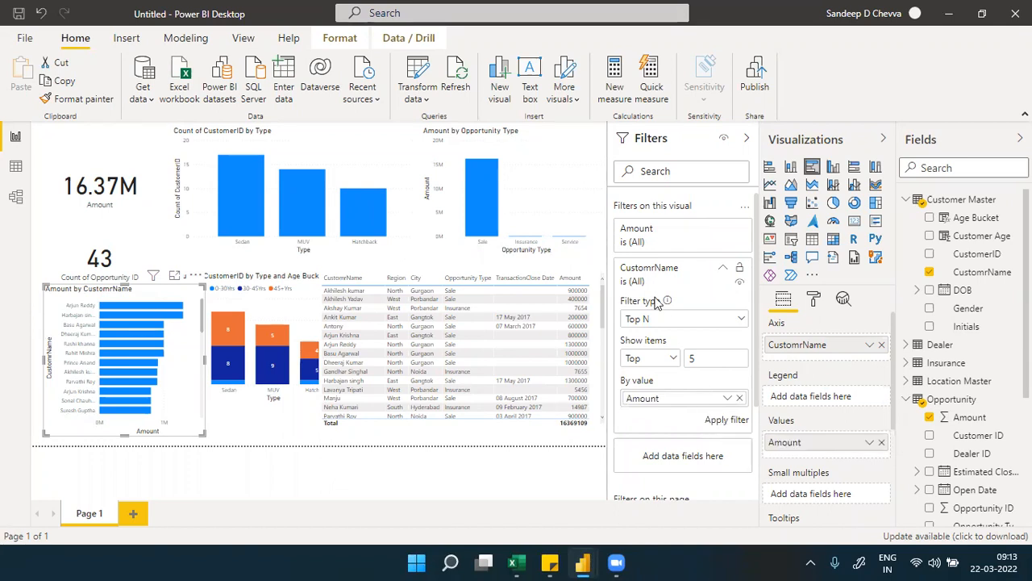
pyautogui.click(729, 420)
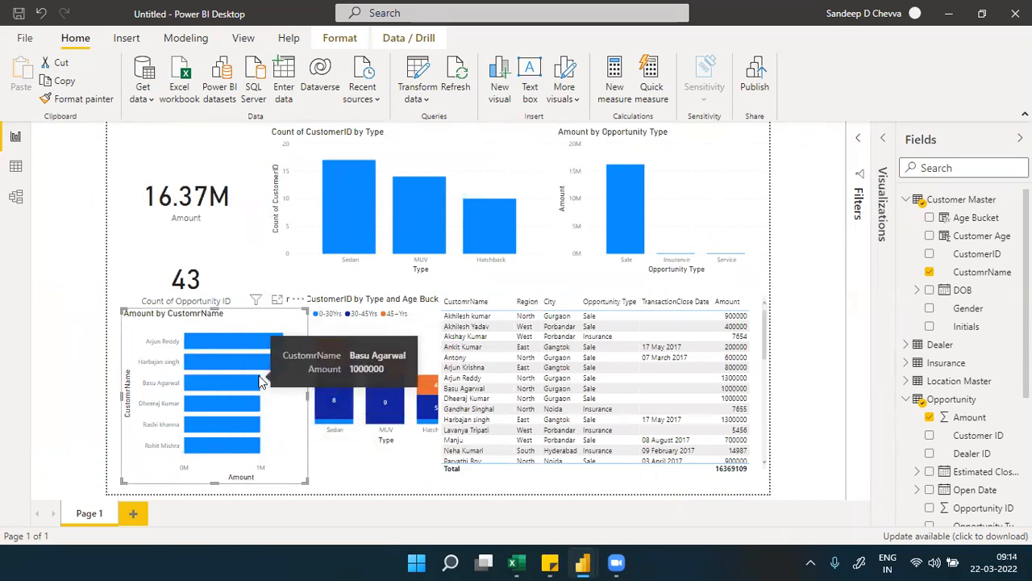
# - Examine the fields behind the CustomerName, Status and Opportunity Type slicers in the CRM Dashboard - Maruti report, and return to the untitled report
pyautogui.moveTo(244, 449)
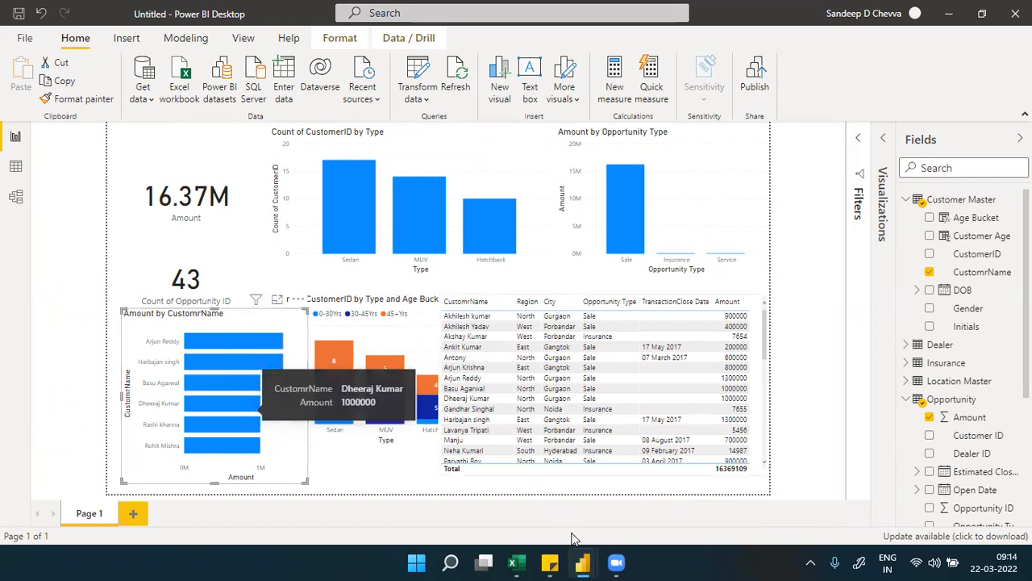
pyautogui.moveTo(581, 562)
pyautogui.click(545, 521)
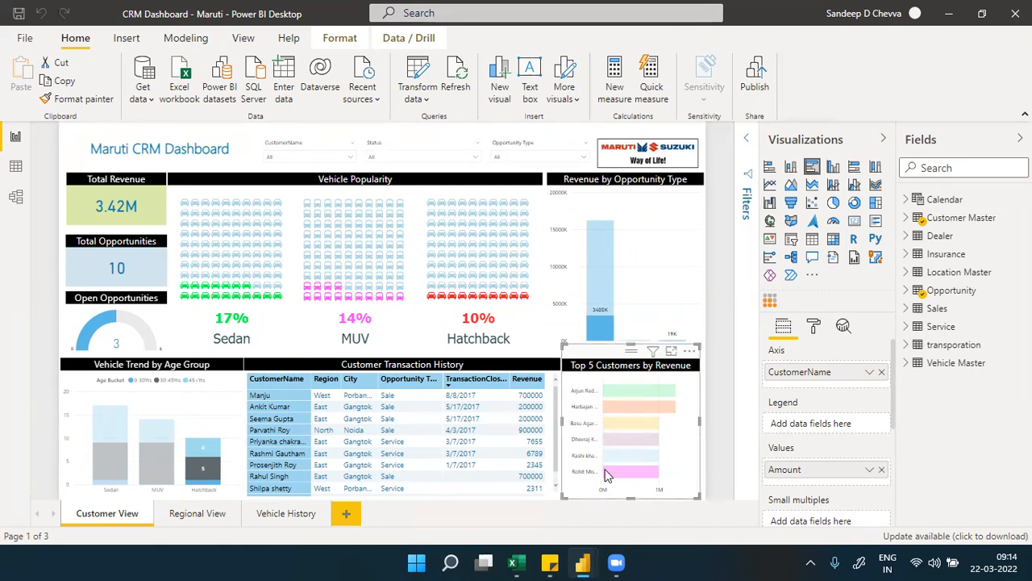
pyautogui.click(281, 150)
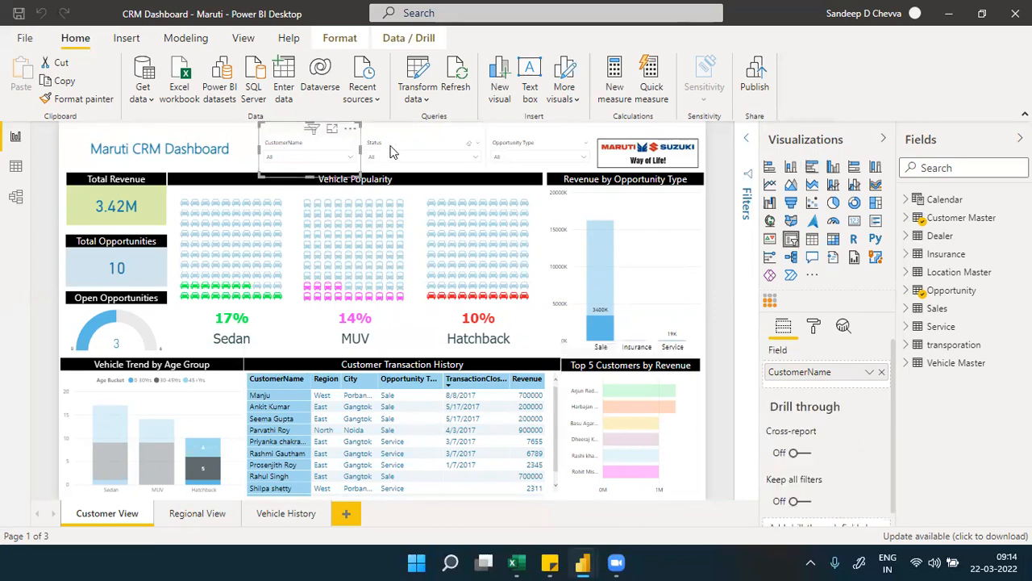
pyautogui.click(392, 153)
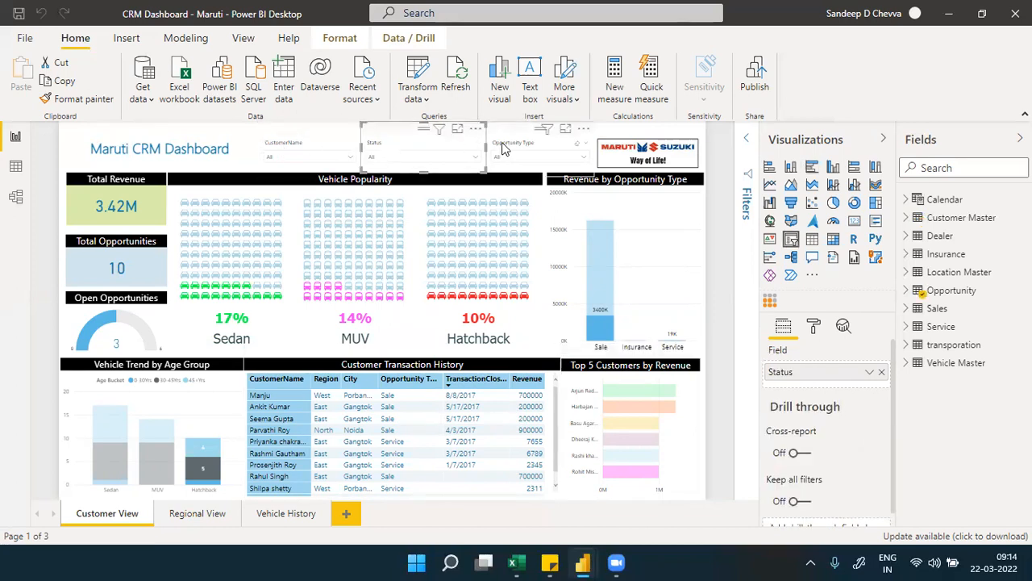
pyautogui.click(496, 145)
pyautogui.moveTo(582, 565)
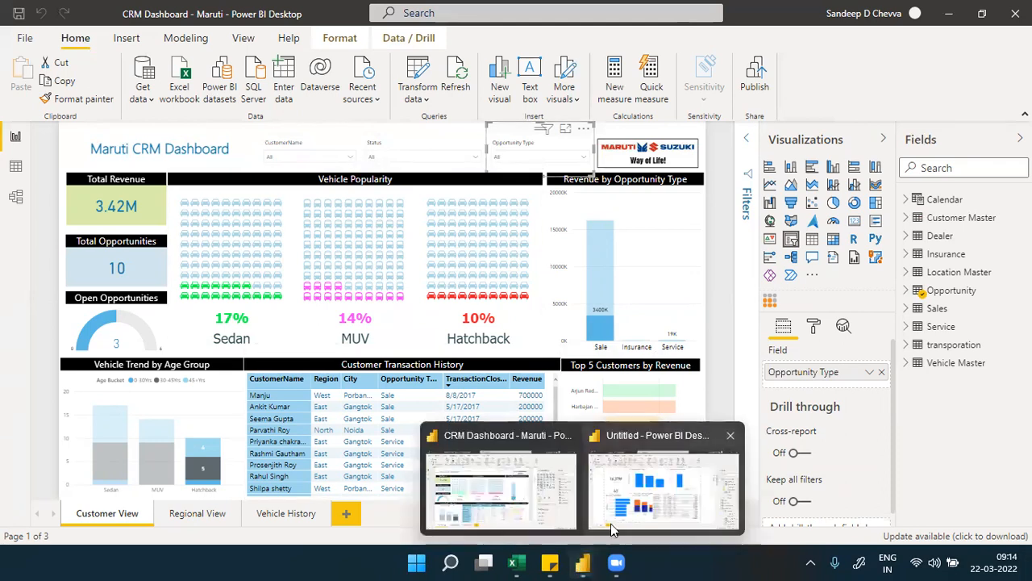
pyautogui.click(612, 520)
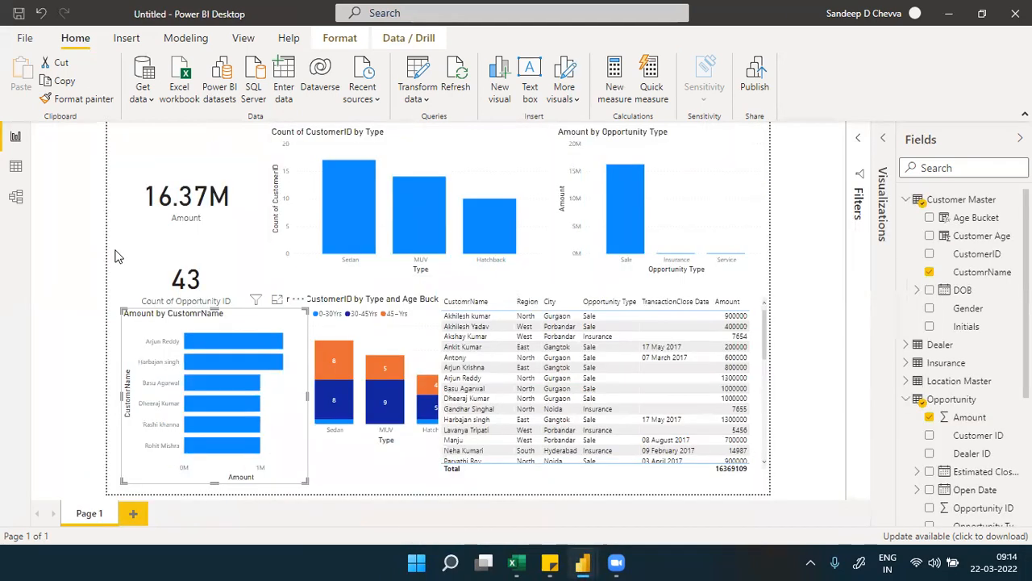
# - Add a slicer for the CustomrName field and reduce its height
pyautogui.click(751, 173)
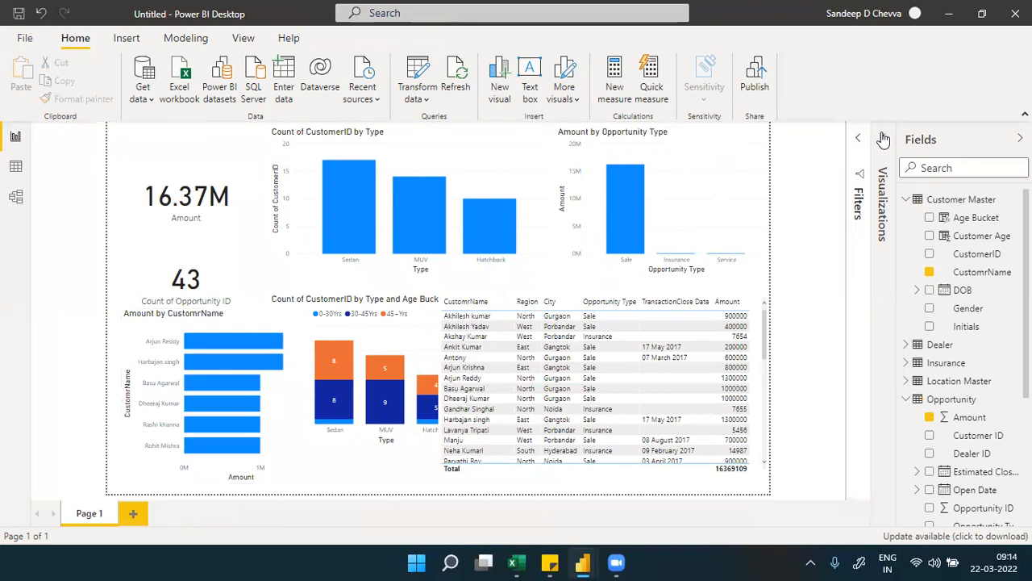
pyautogui.click(882, 138)
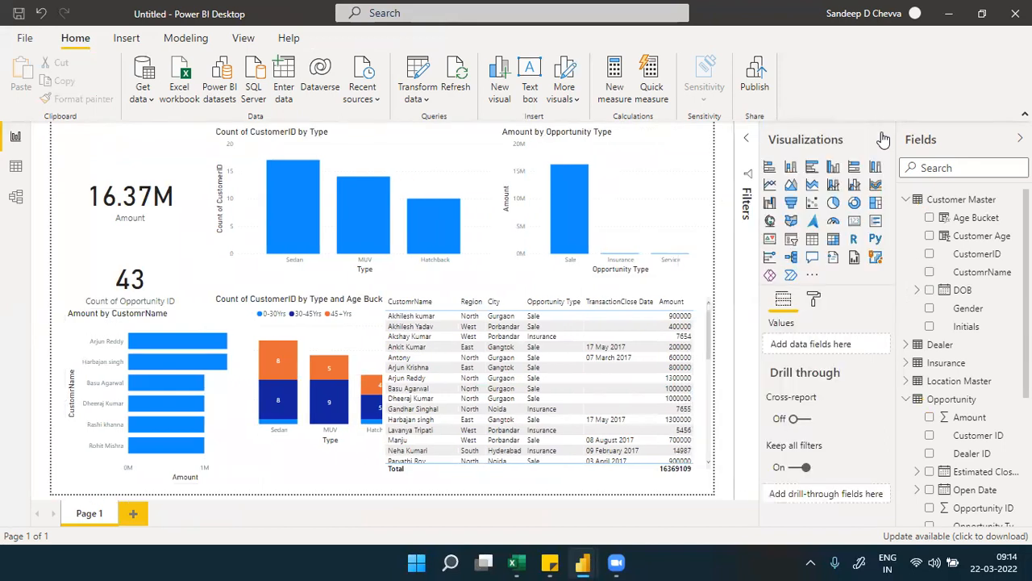
pyautogui.click(791, 239)
pyautogui.moveTo(983, 279); pyautogui.dragTo(857, 342)
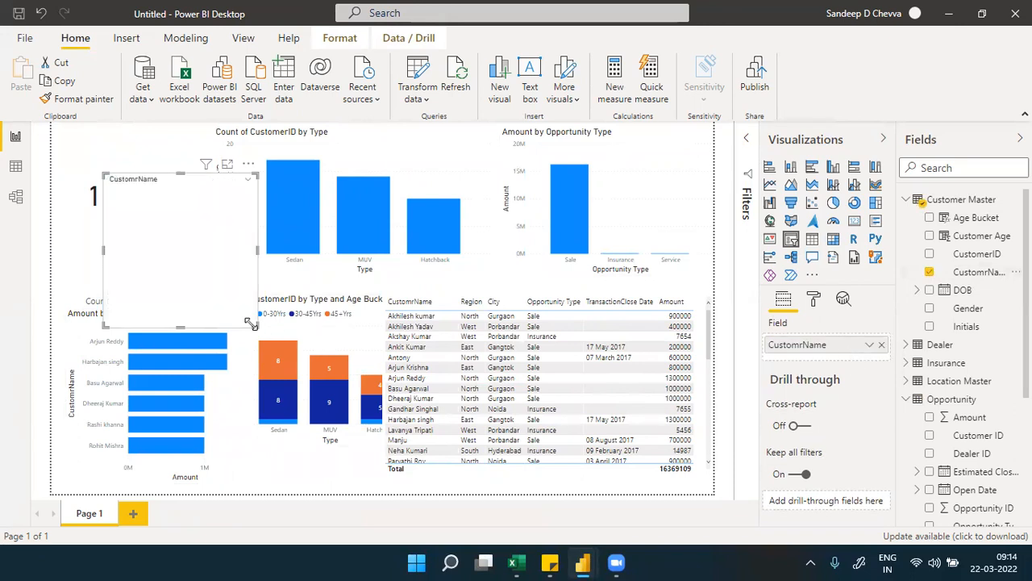
pyautogui.moveTo(257, 326); pyautogui.dragTo(260, 243)
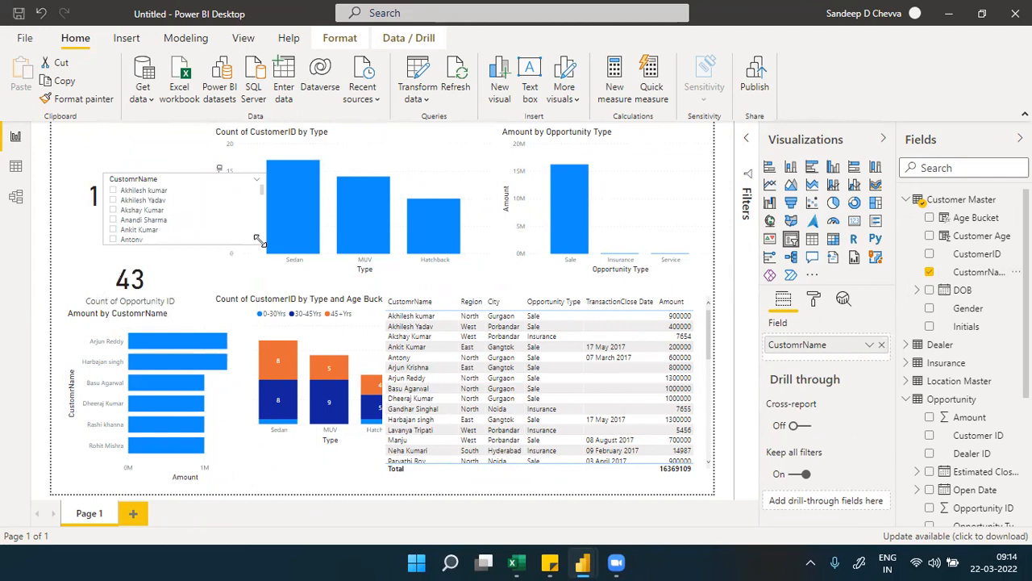
# - Change the CustomrName slicer to the Dropdown style and move it to the page's upper left corner
pyautogui.click(256, 180)
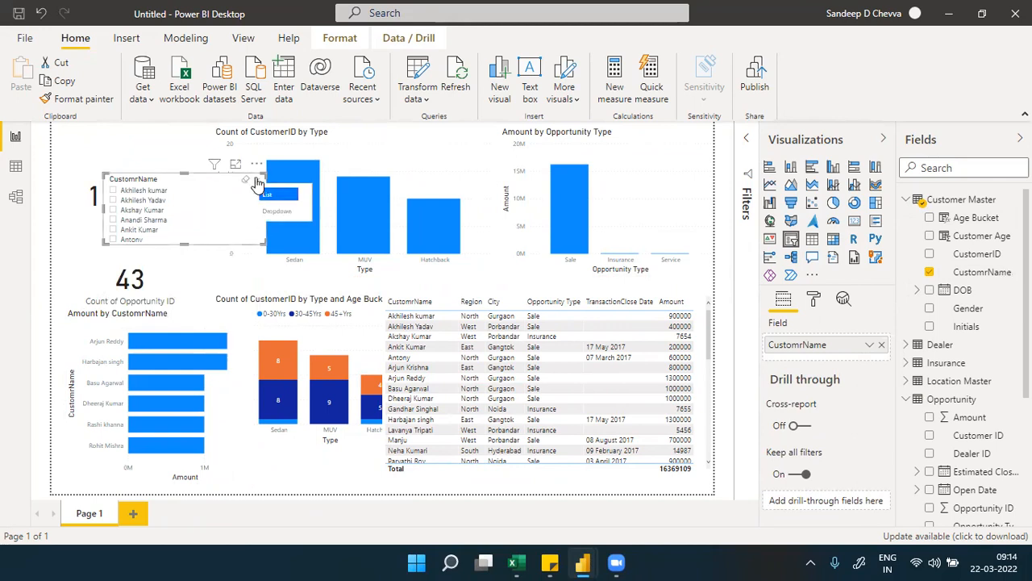
pyautogui.click(271, 214)
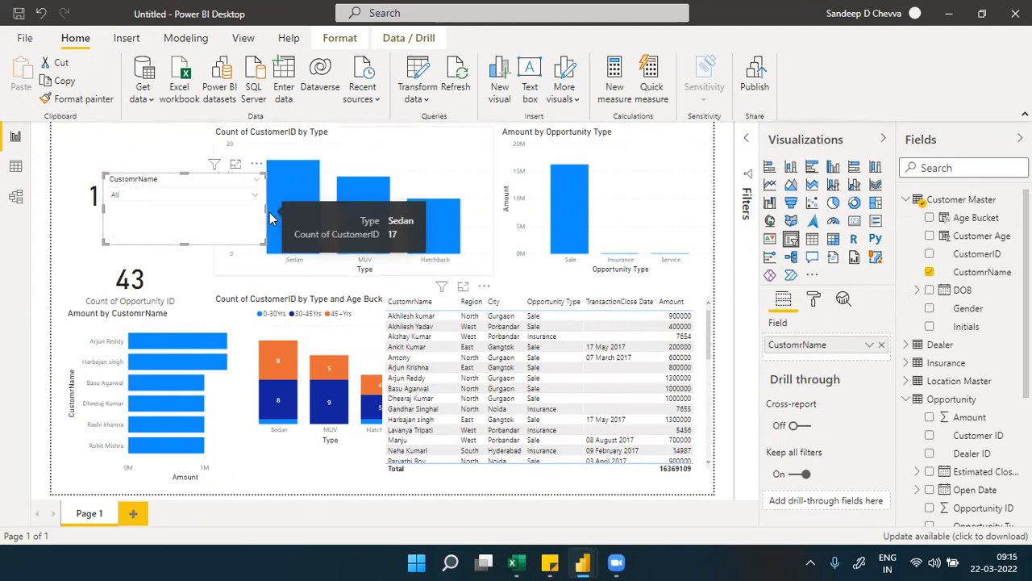
pyautogui.click(127, 256)
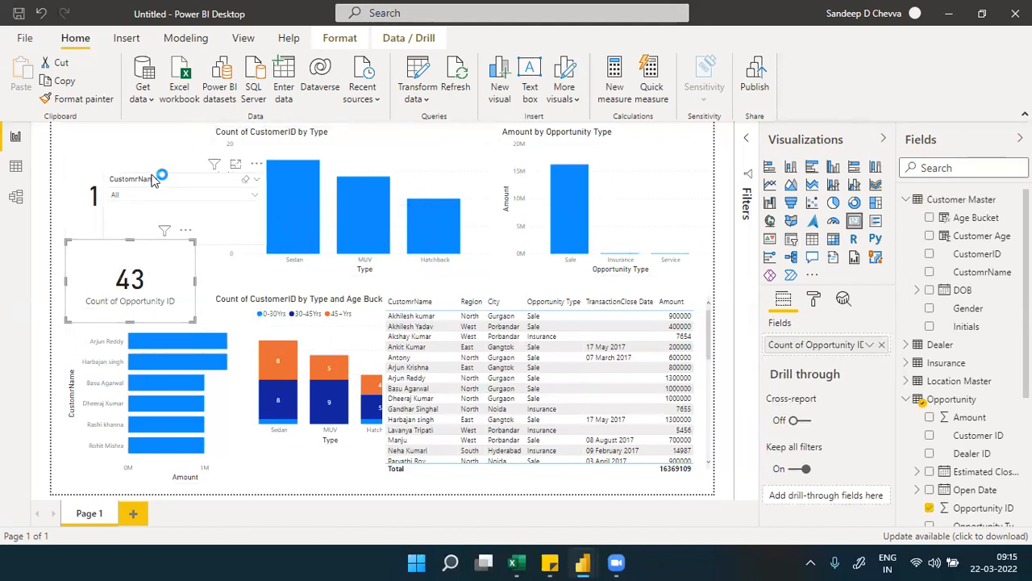
pyautogui.moveTo(158, 184); pyautogui.dragTo(120, 133)
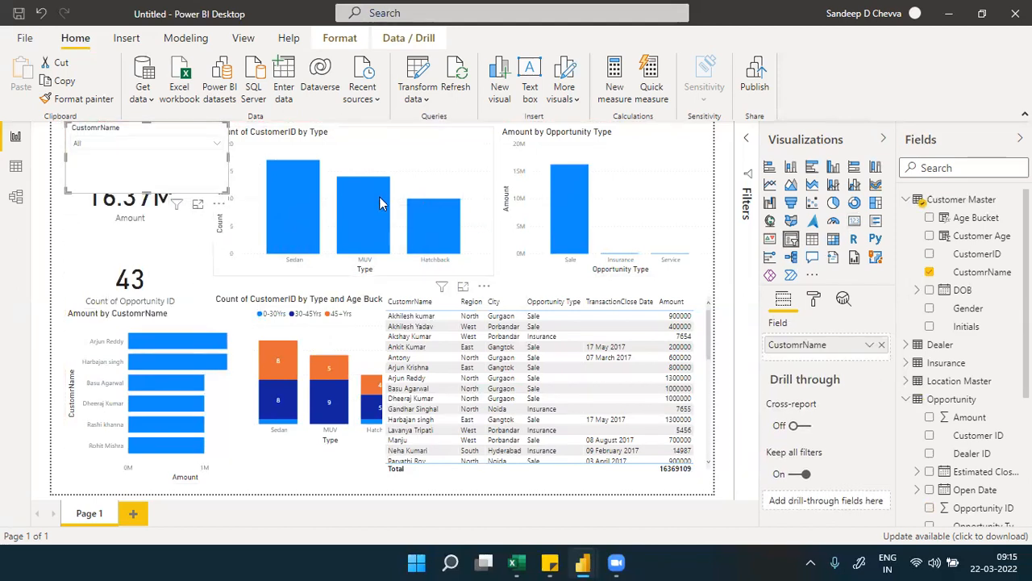
# - Duplicate the CustomrName slicer and replace the copy's field with Opportunity Type from the Opportunity table
pyautogui.hotkey('ctrl', 'c')
pyautogui.hotkey('ctrl', 'v')
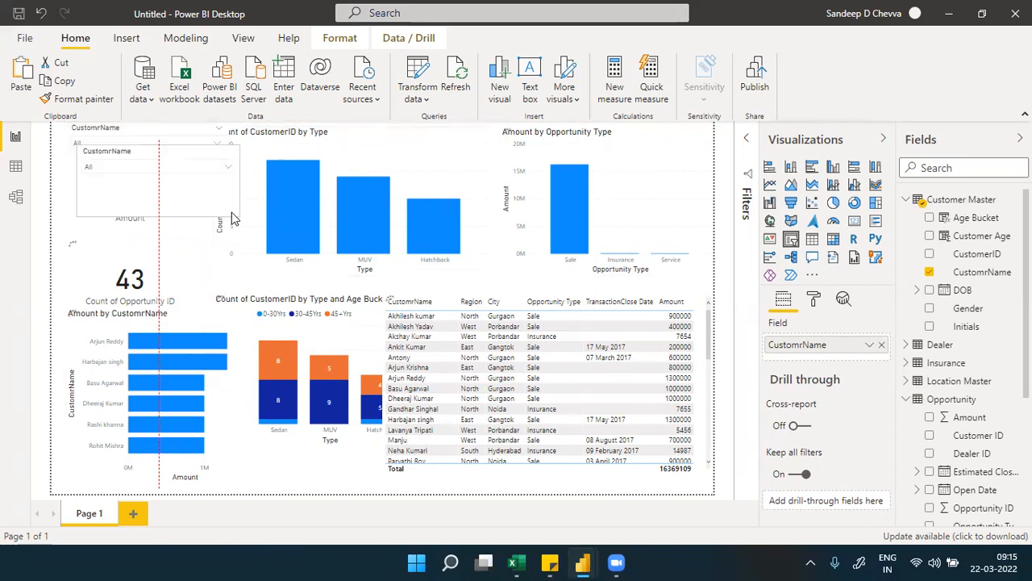
pyautogui.moveTo(233, 218); pyautogui.dragTo(215, 224)
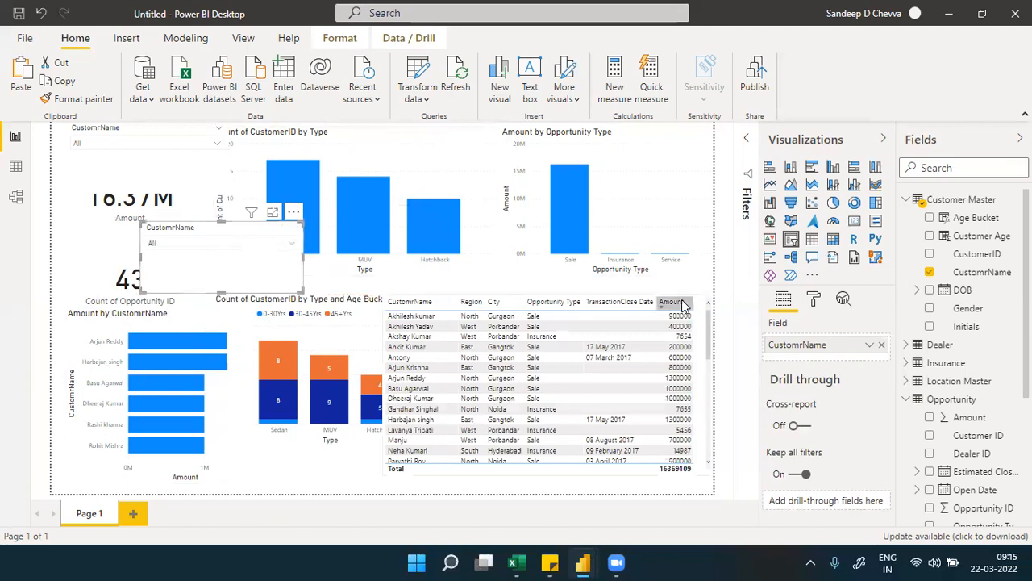
pyautogui.click(882, 345)
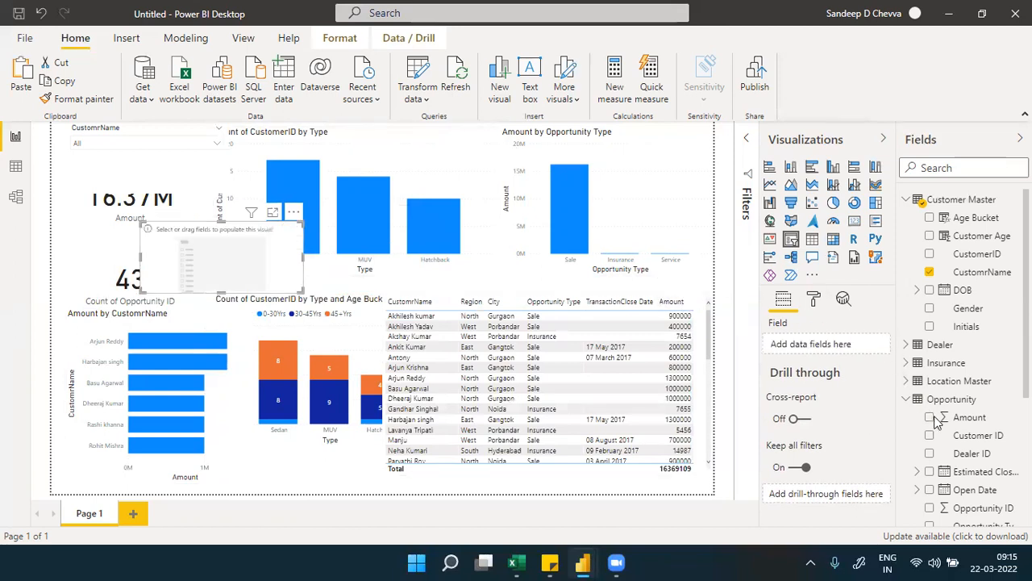
pyautogui.scroll(-5, 985, 436)
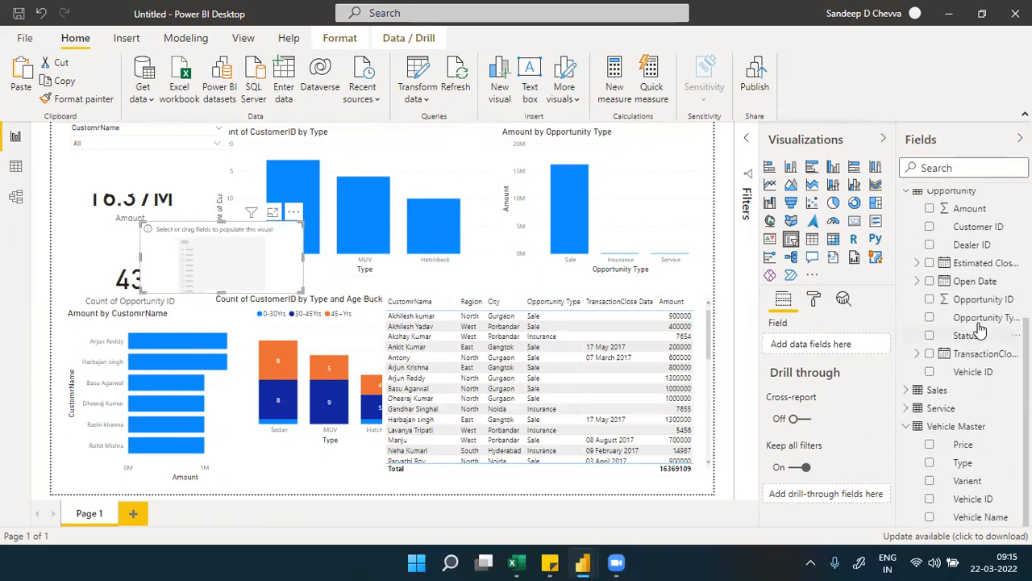
pyautogui.moveTo(982, 317); pyautogui.dragTo(859, 346)
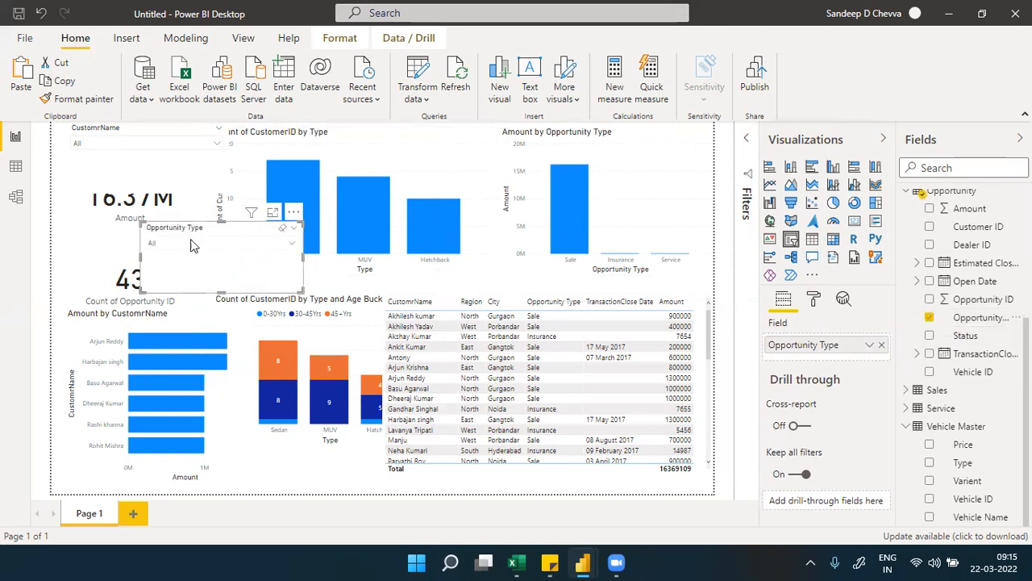
# - Duplicate the Opportunity Type slicer and replace the copy's field with Status from the Opportunity table
pyautogui.moveTo(197, 235); pyautogui.dragTo(202, 240)
pyautogui.moveTo(215, 276); pyautogui.dragTo(216, 280)
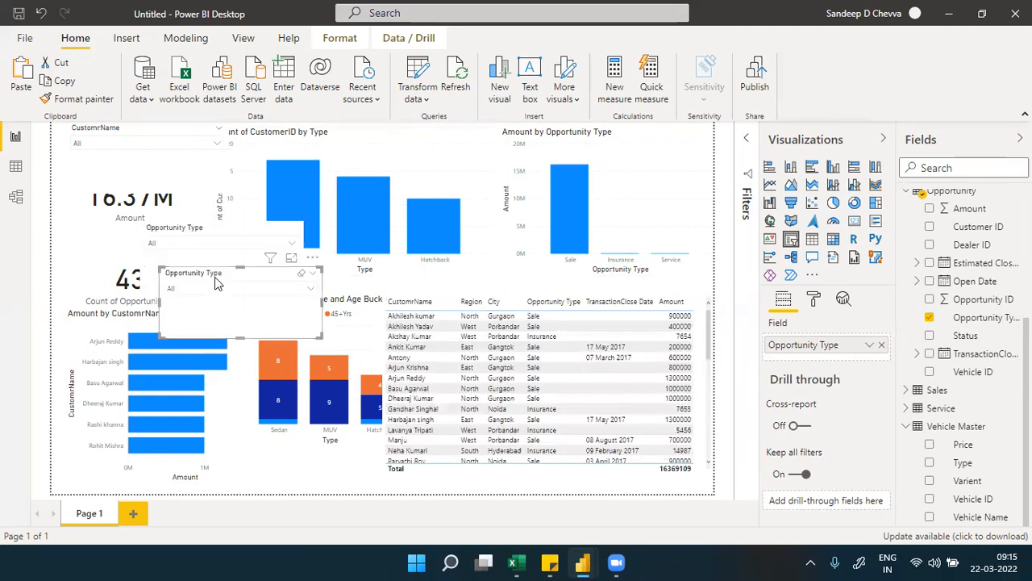
pyautogui.click(906, 194)
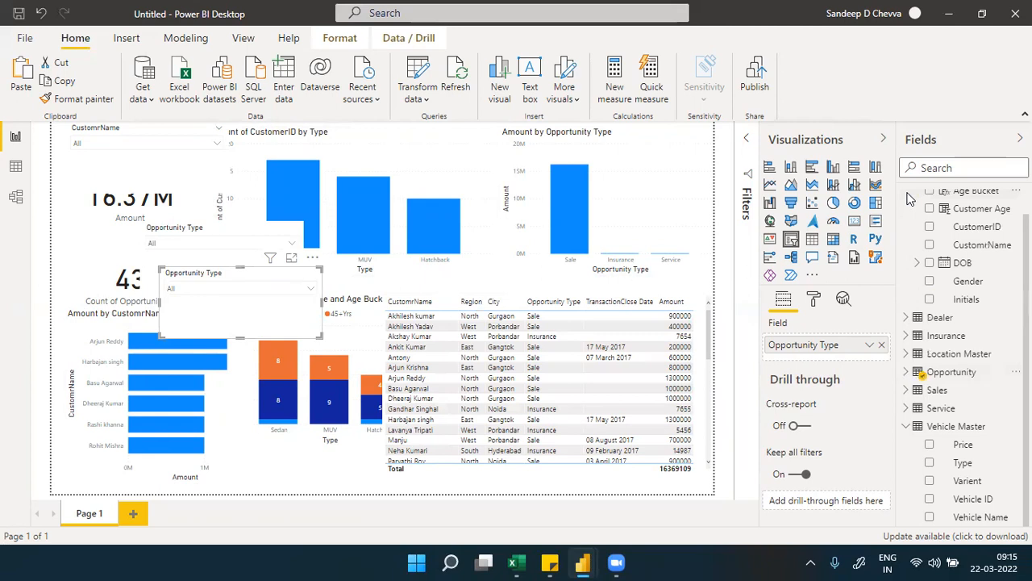
pyautogui.click(904, 374)
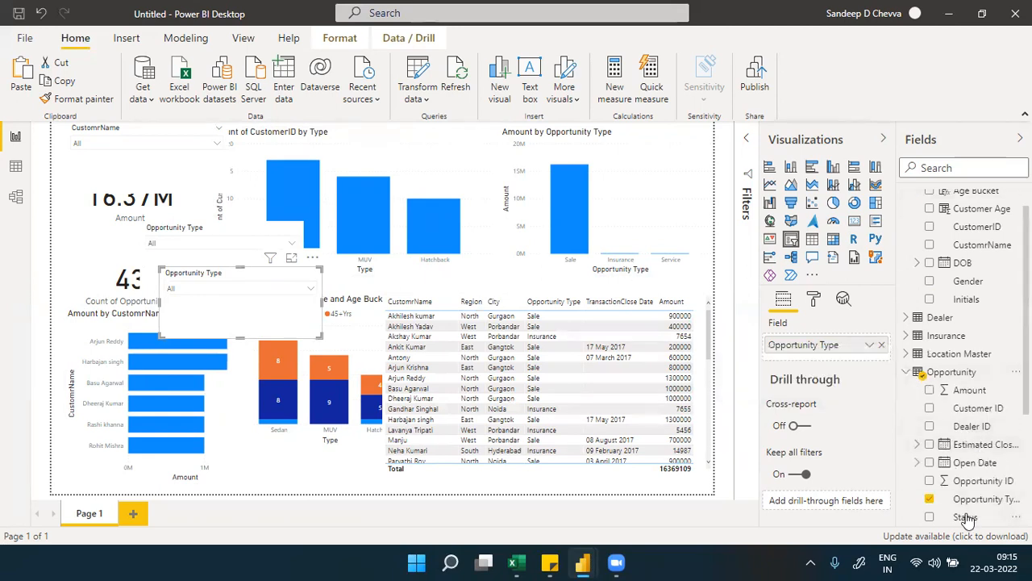
pyautogui.moveTo(966, 520); pyautogui.dragTo(844, 353)
pyautogui.click(881, 345)
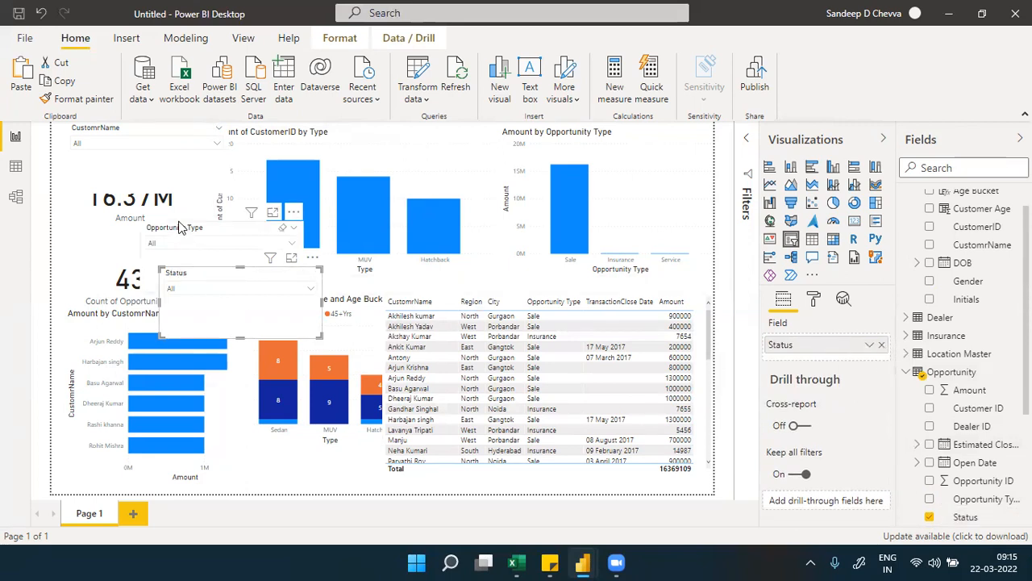
pyautogui.click(179, 228)
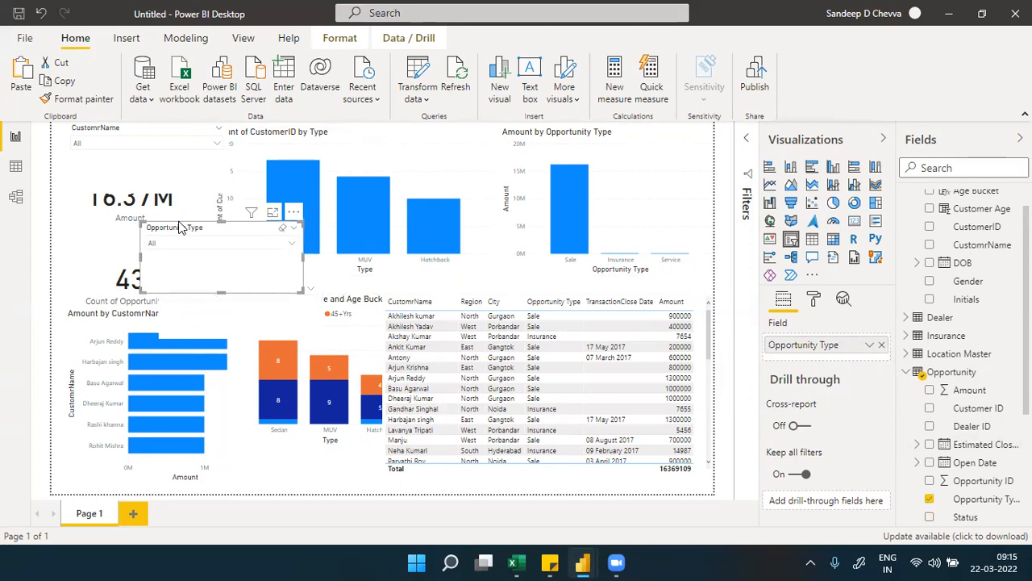
pyautogui.click(126, 133)
pyautogui.click(261, 323)
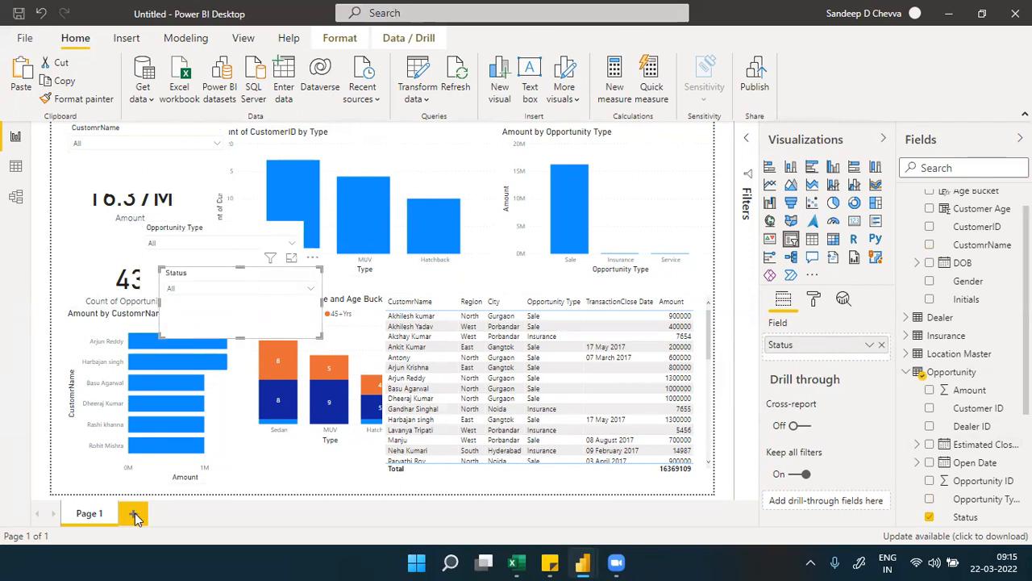
# - Add another new slicer for the Status field and change it to the Dropdown style
pyautogui.click(60, 231)
pyautogui.click(791, 239)
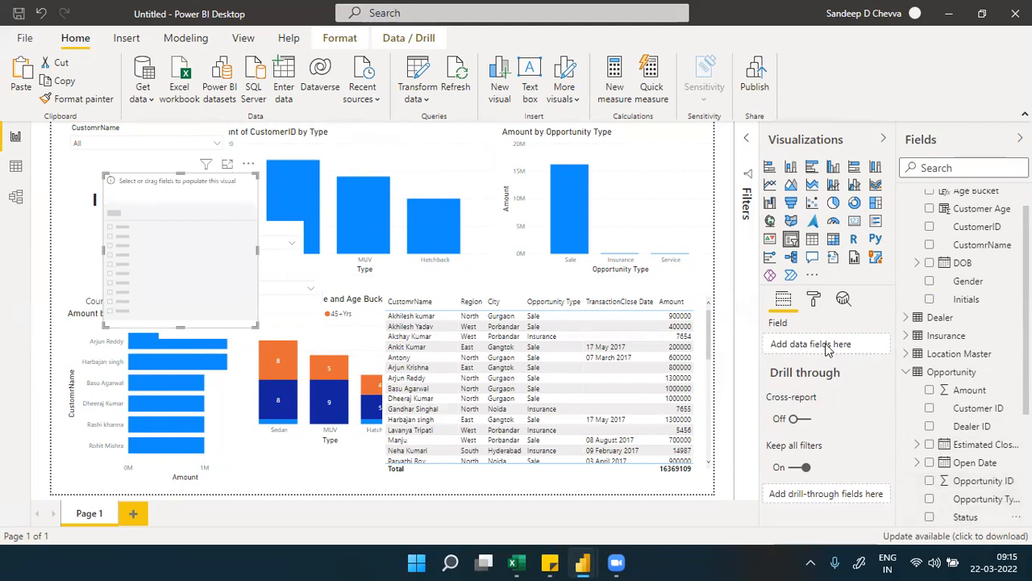
pyautogui.moveTo(964, 520); pyautogui.dragTo(830, 347)
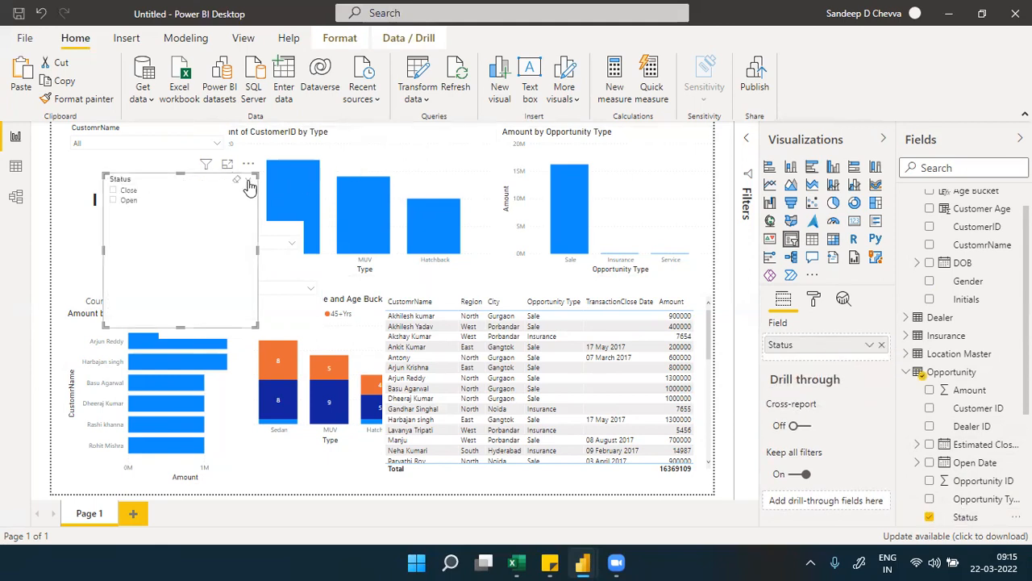
pyautogui.click(246, 184)
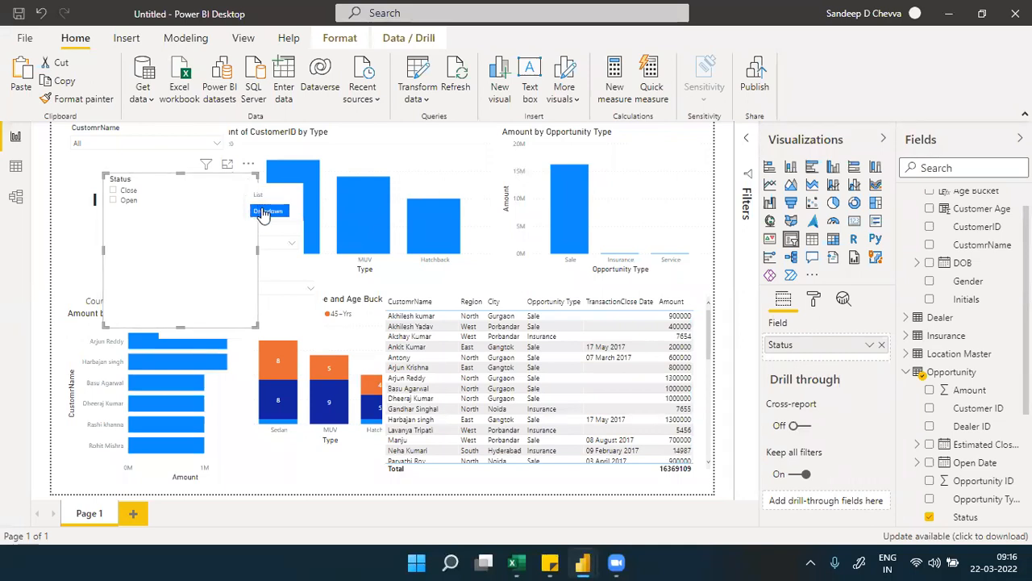
pyautogui.click(262, 212)
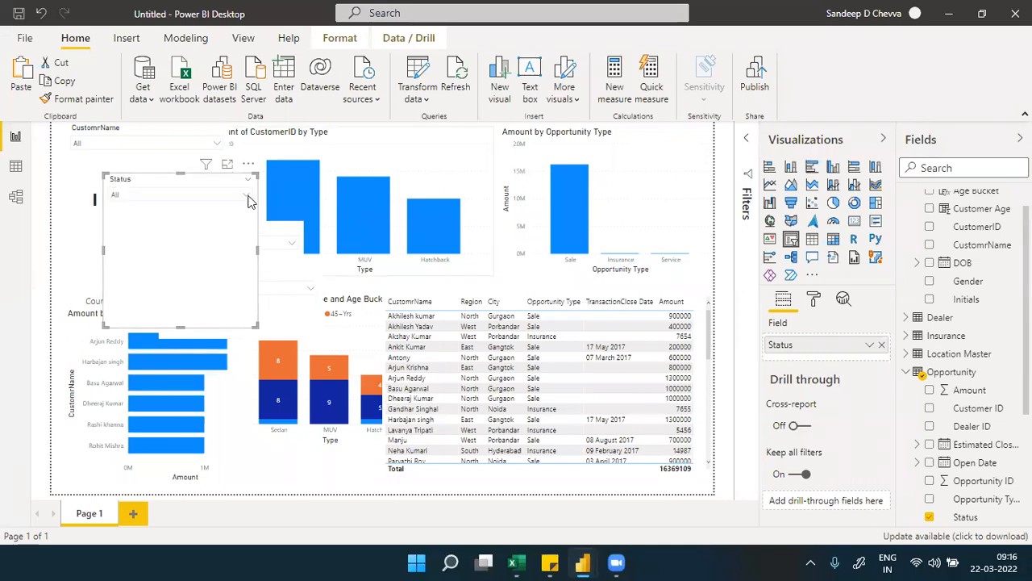
# - Check the selection list of the newly added Status dropdown slicer
pyautogui.click(249, 202)
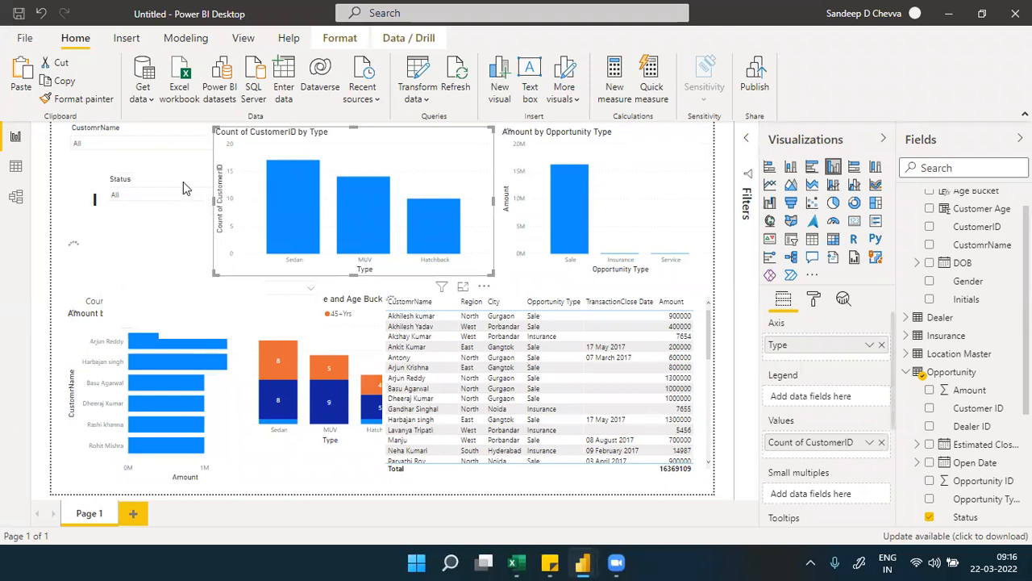
pyautogui.click(183, 181)
pyautogui.click(248, 196)
pyautogui.click(248, 198)
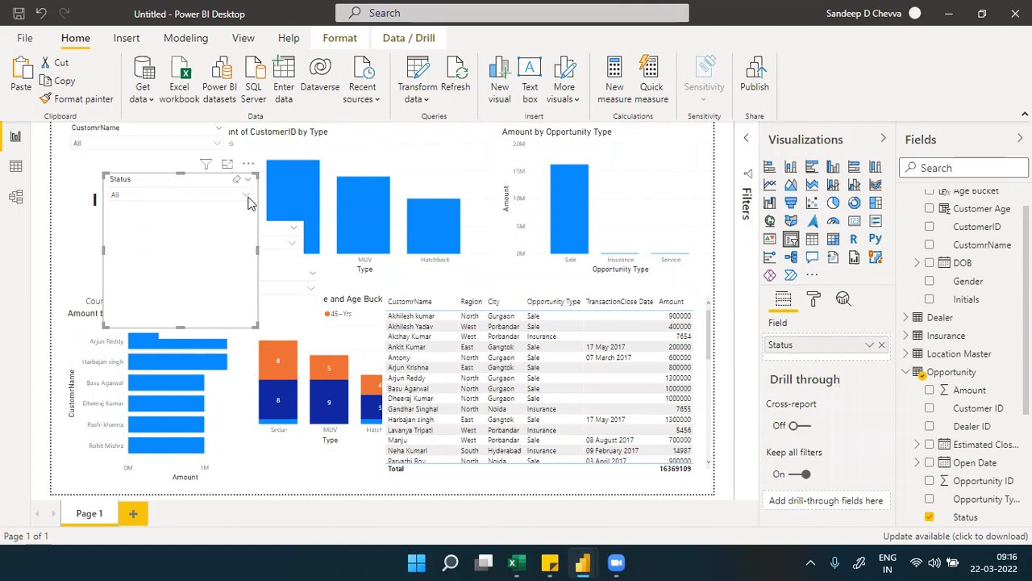
# - Add a second page to the report, and switch to the Regional View page of the CRM Dashboard - Maruti report
pyautogui.click(132, 515)
pyautogui.moveTo(582, 562)
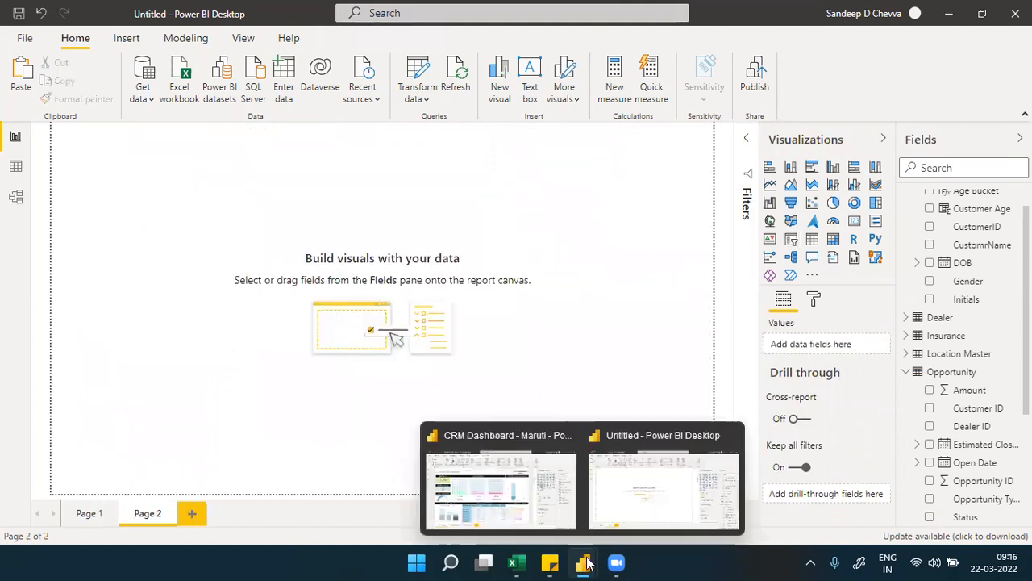
pyautogui.click(544, 523)
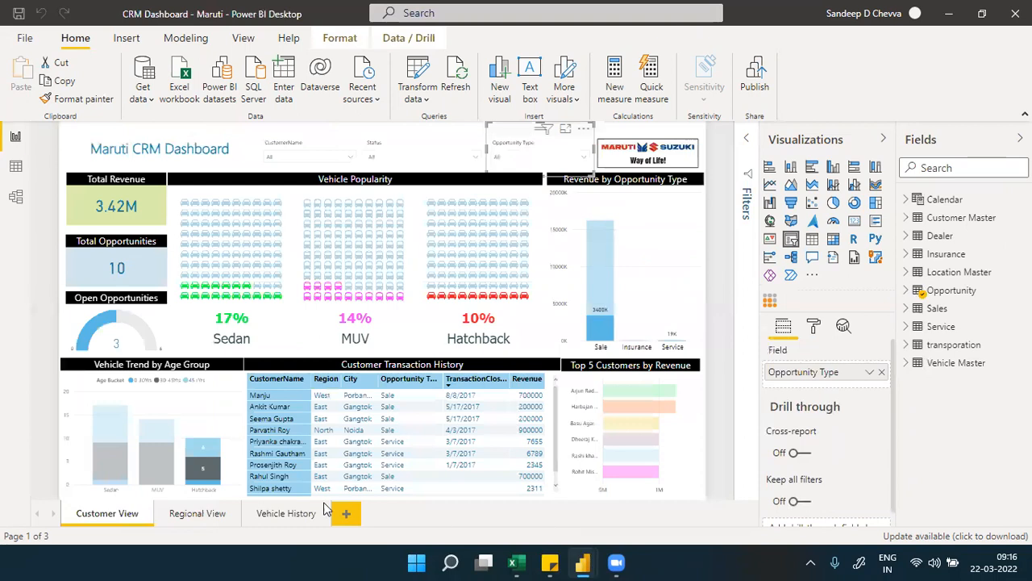
pyautogui.click(202, 518)
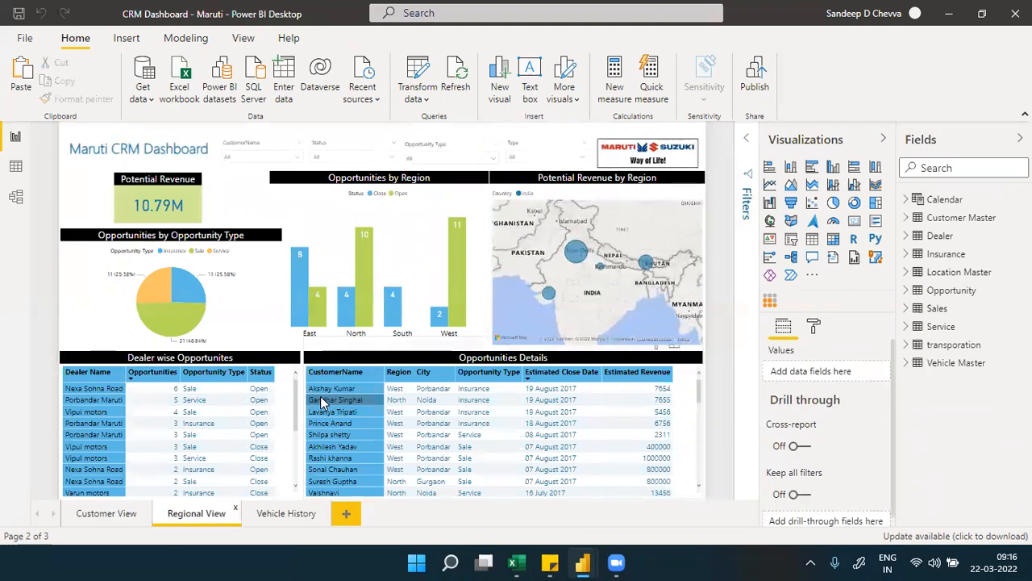
# - Examine the Potential Revenue card and the formula of its measure in the Opportunity table, including the Amount Sum measure it uses
pyautogui.click(193, 184)
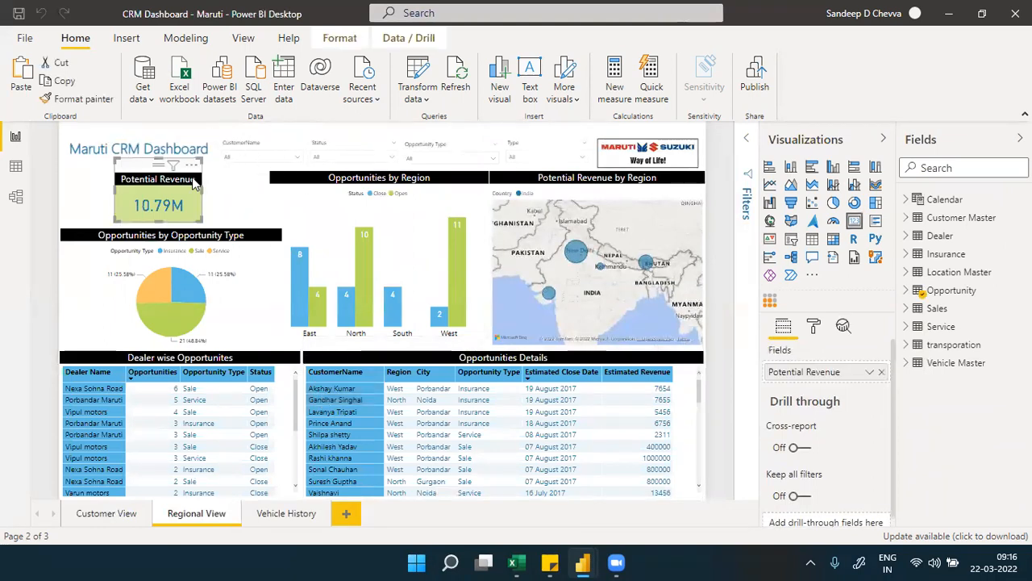
pyautogui.click(905, 291)
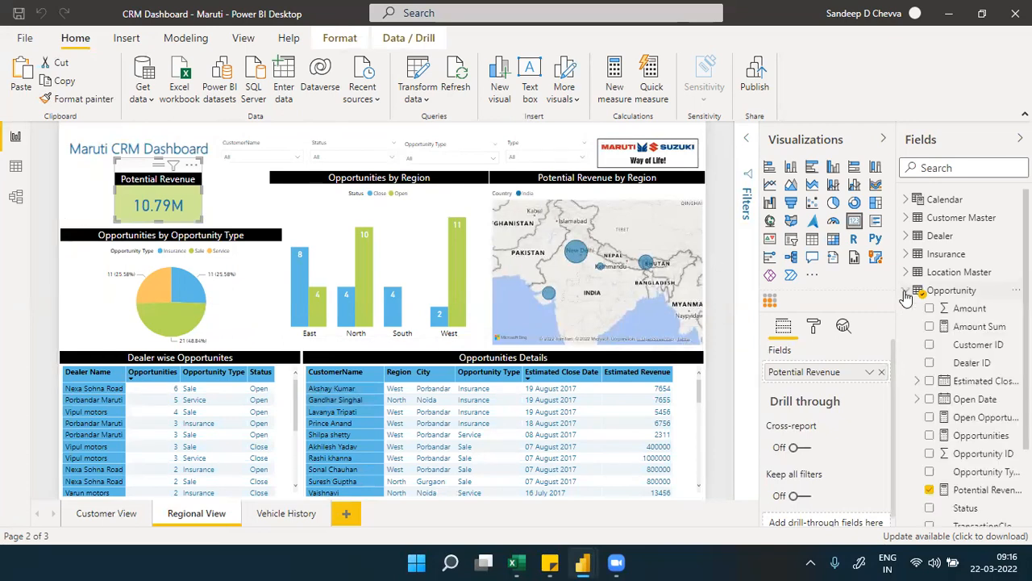
pyautogui.click(977, 489)
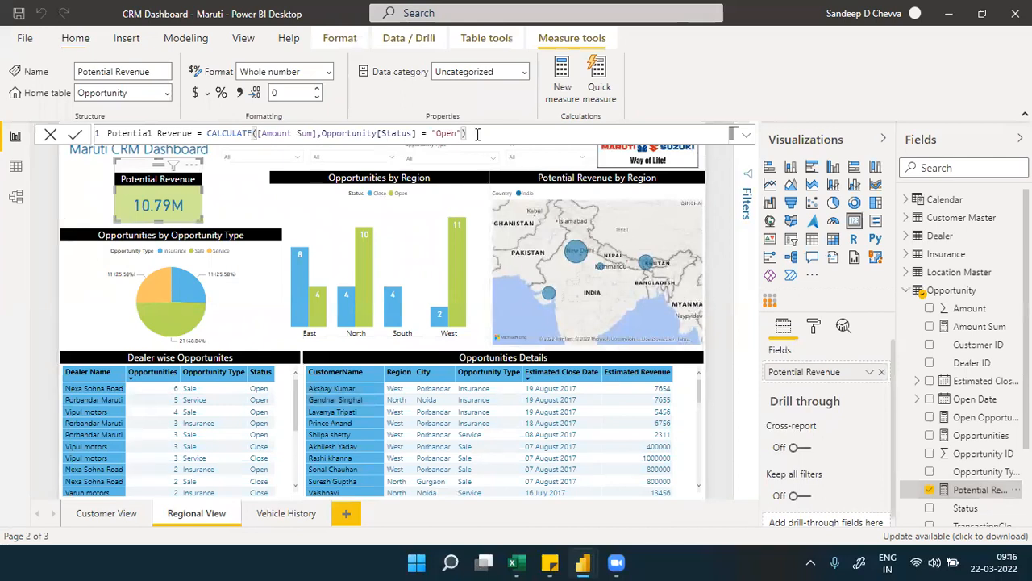
pyautogui.moveTo(477, 134); pyautogui.dragTo(206, 134)
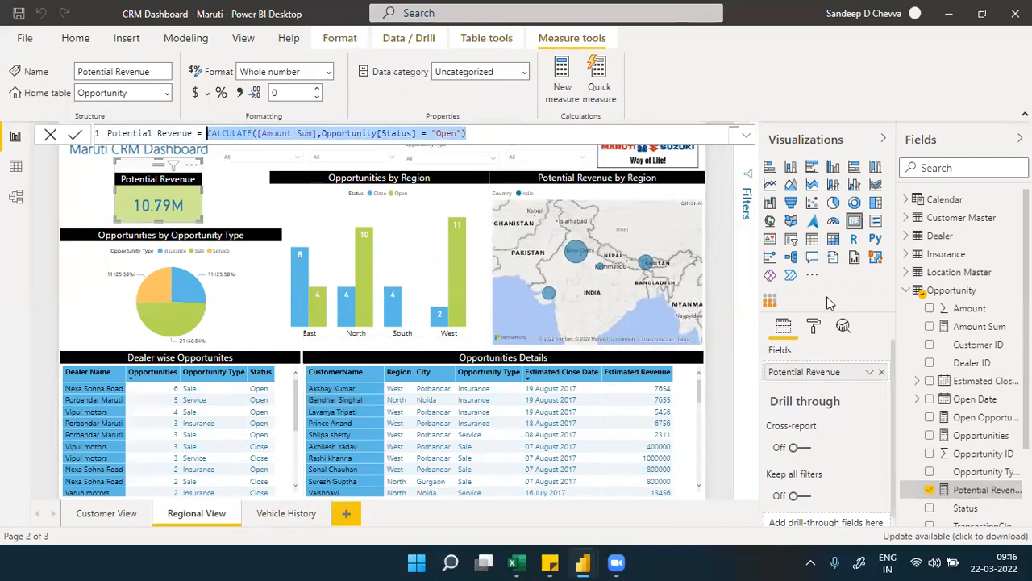
pyautogui.click(951, 327)
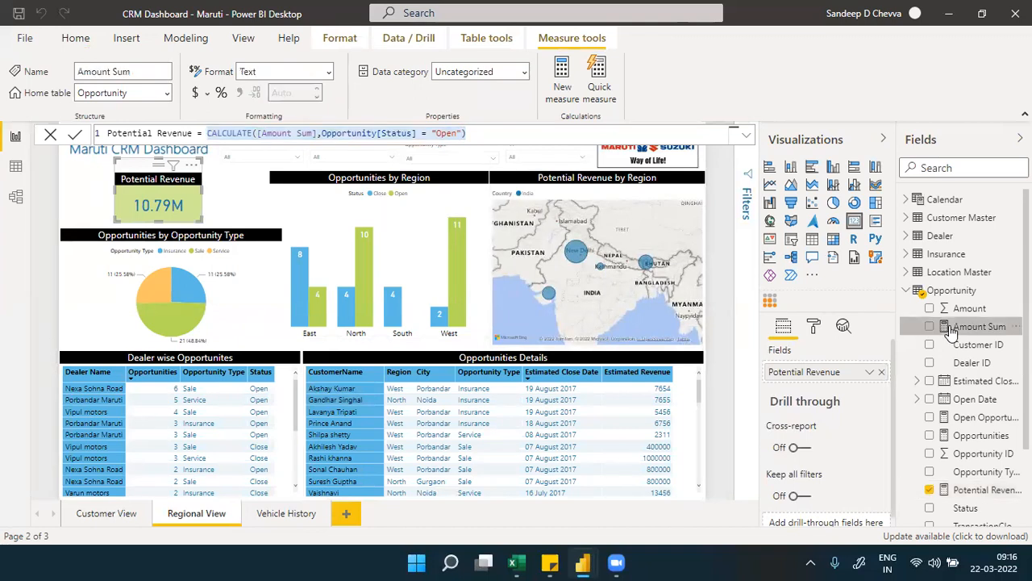
pyautogui.click(978, 489)
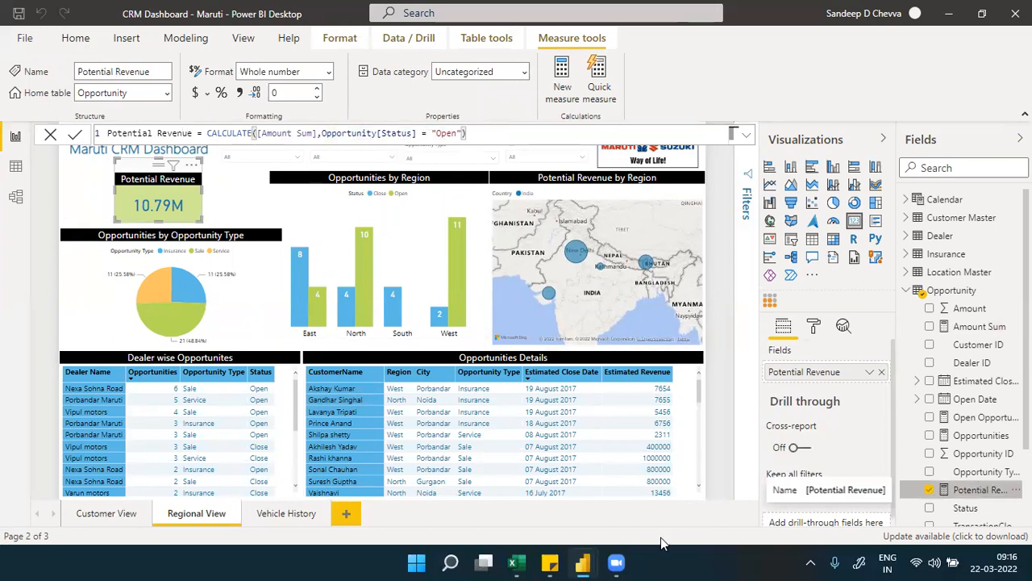
# - Return to the untitled report and add a card for the Opportunity table's Amount field on Page 2
pyautogui.moveTo(583, 562)
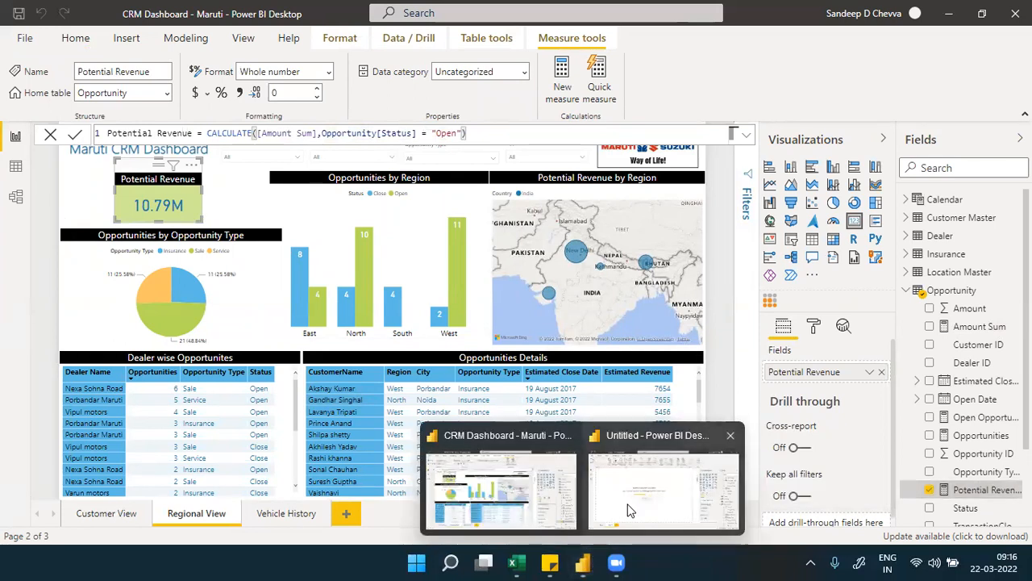
pyautogui.click(661, 480)
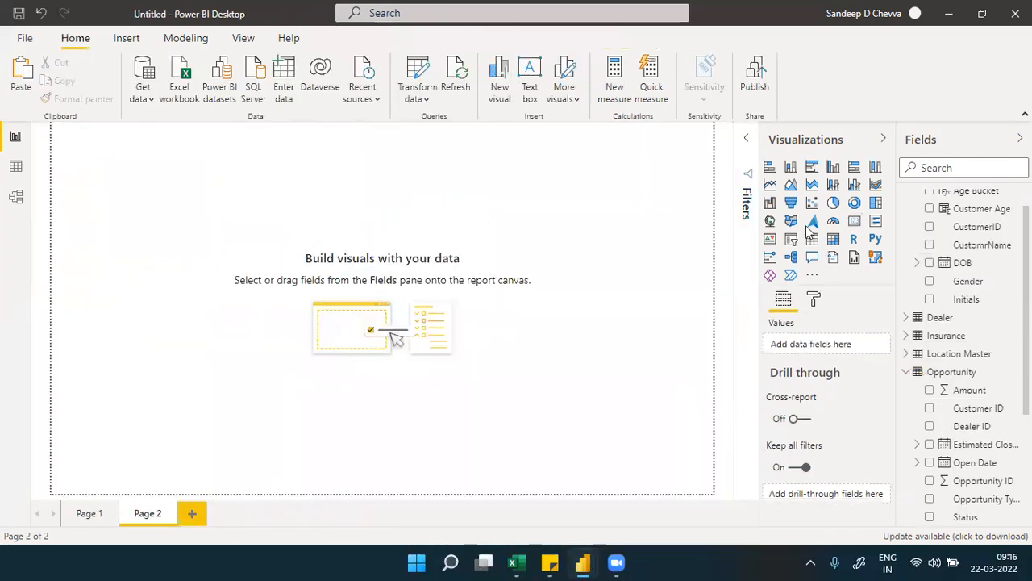
pyautogui.click(854, 223)
pyautogui.moveTo(933, 396); pyautogui.dragTo(831, 345)
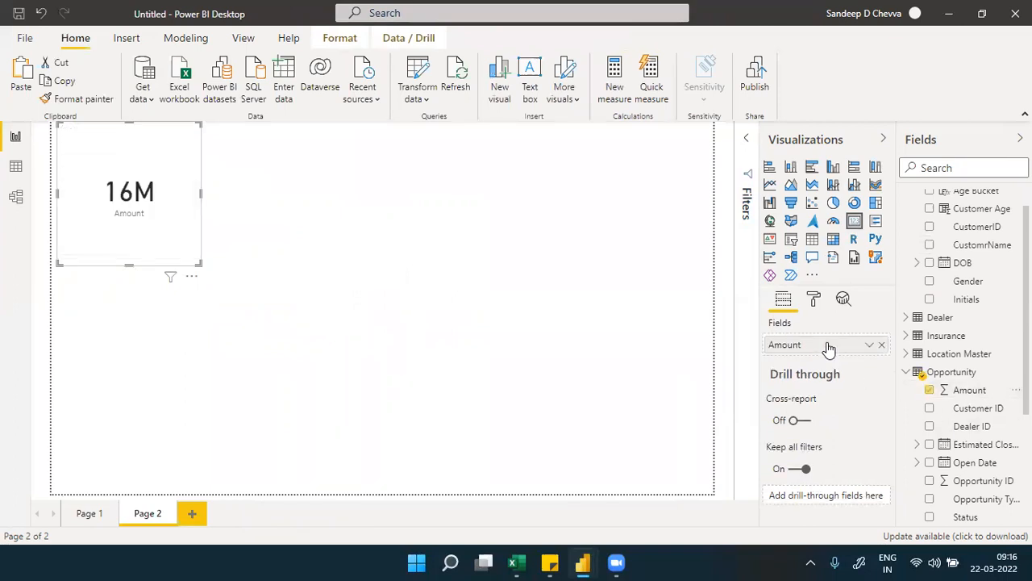
# - Filter the Amount card by Status, keeping only Open opportunities
pyautogui.click(745, 171)
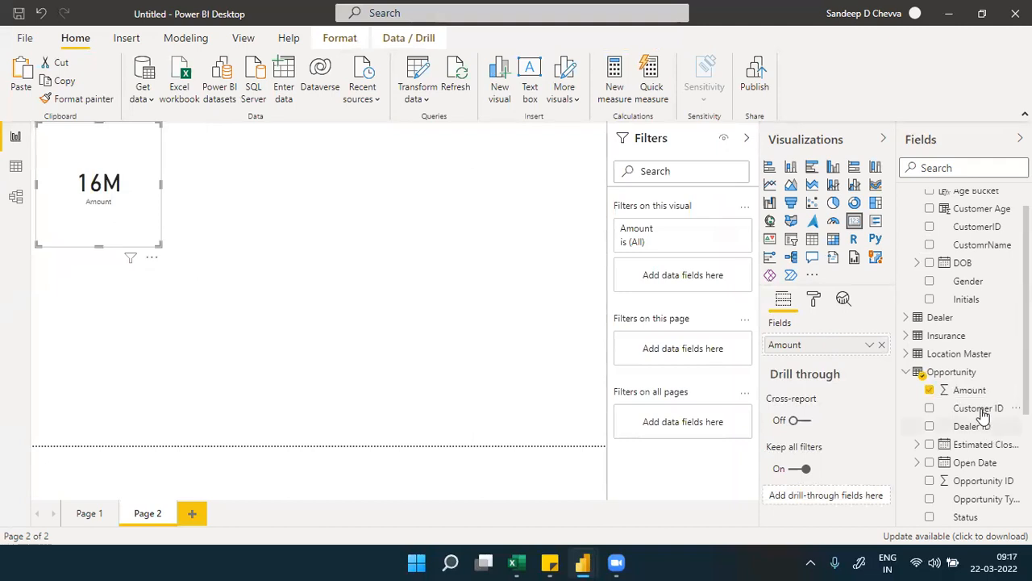
pyautogui.moveTo(971, 521); pyautogui.dragTo(693, 278)
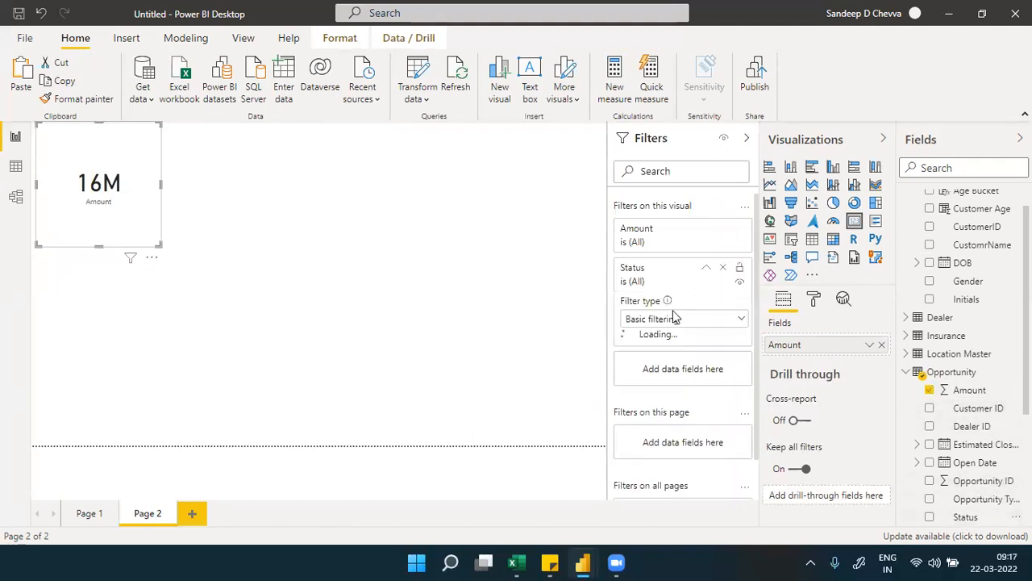
pyautogui.click(651, 396)
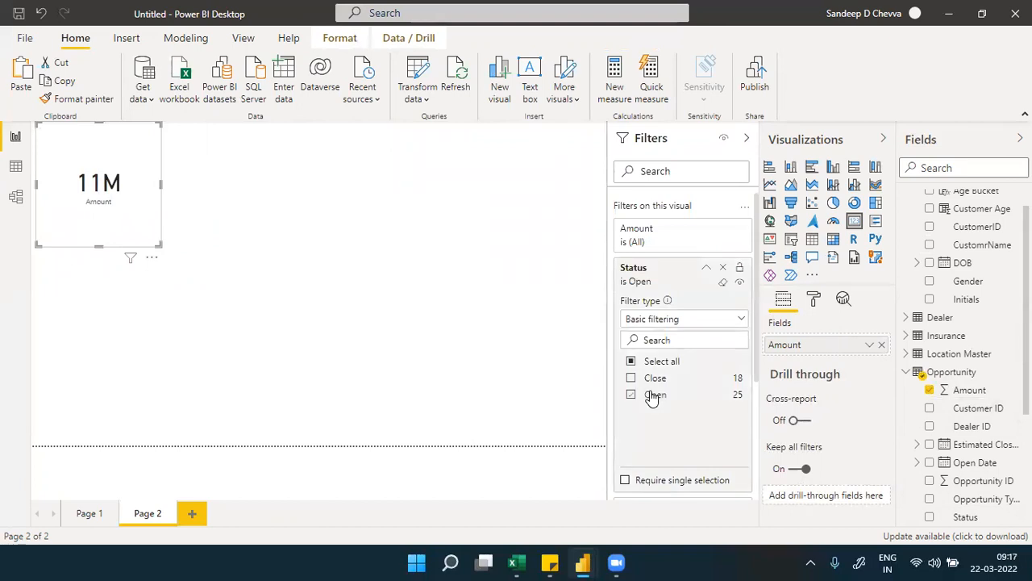
pyautogui.click(681, 272)
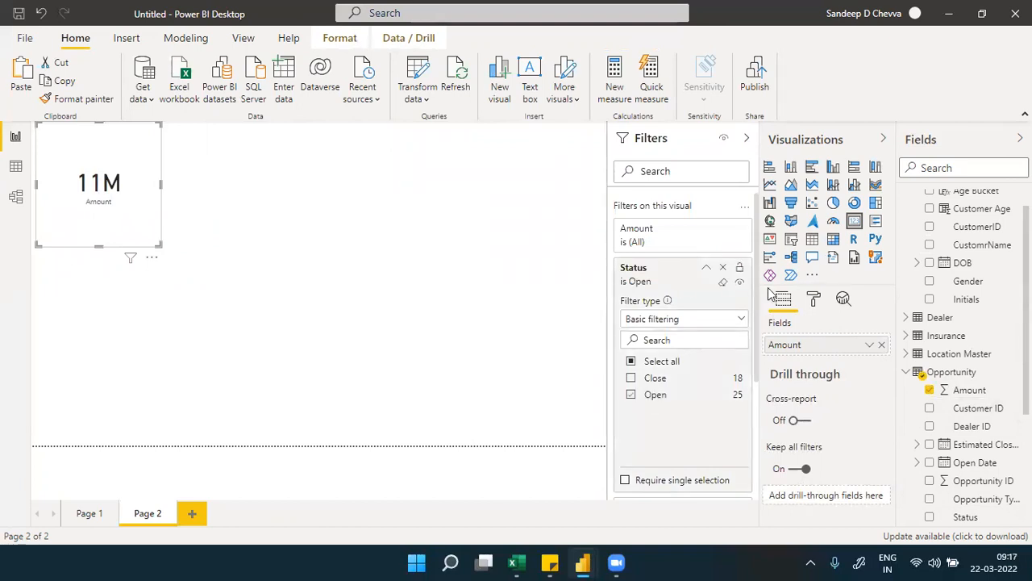
# - Set the Amount card's data label to 2 decimal places
pyautogui.click(813, 300)
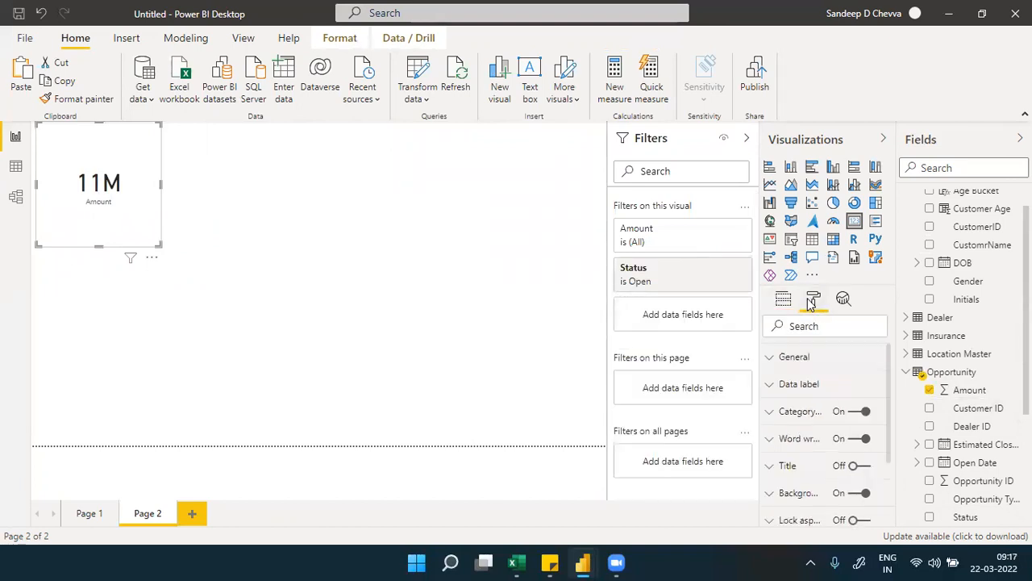
pyautogui.click(796, 387)
pyautogui.scroll(-3, 891, 438)
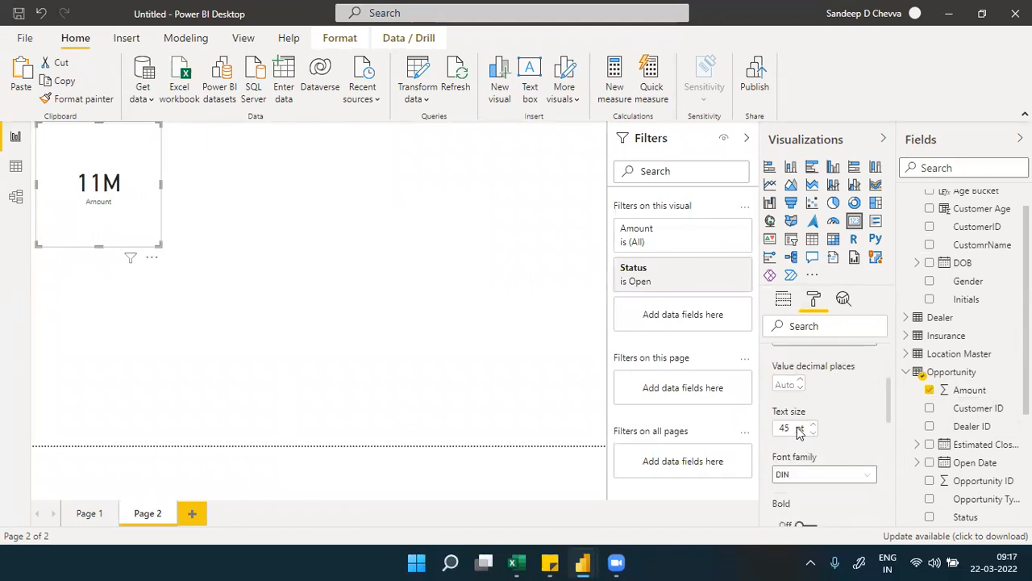
pyautogui.click(782, 384)
pyautogui.write('2')
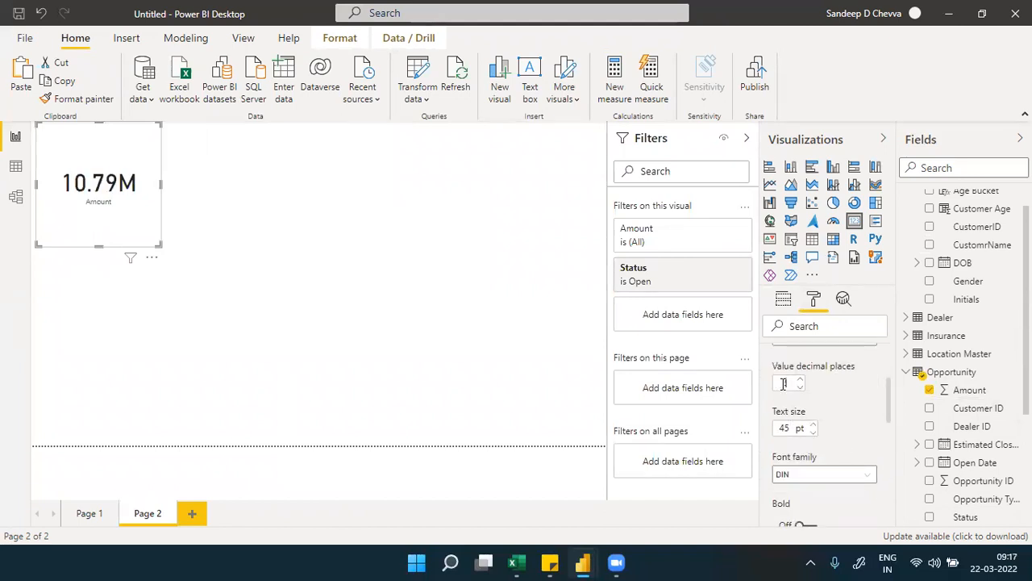
pyautogui.click(449, 370)
# - Switch to the CRM Dashboard - Maruti report and examine the fields behind the Opportunities by Opportunity Type pie chart
pyautogui.moveTo(582, 562)
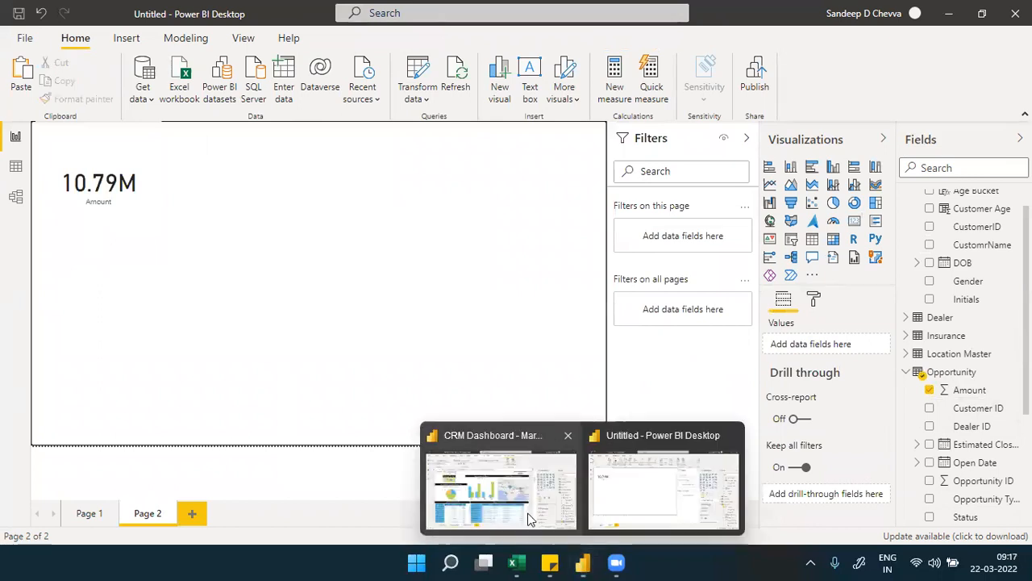
pyautogui.click(500, 488)
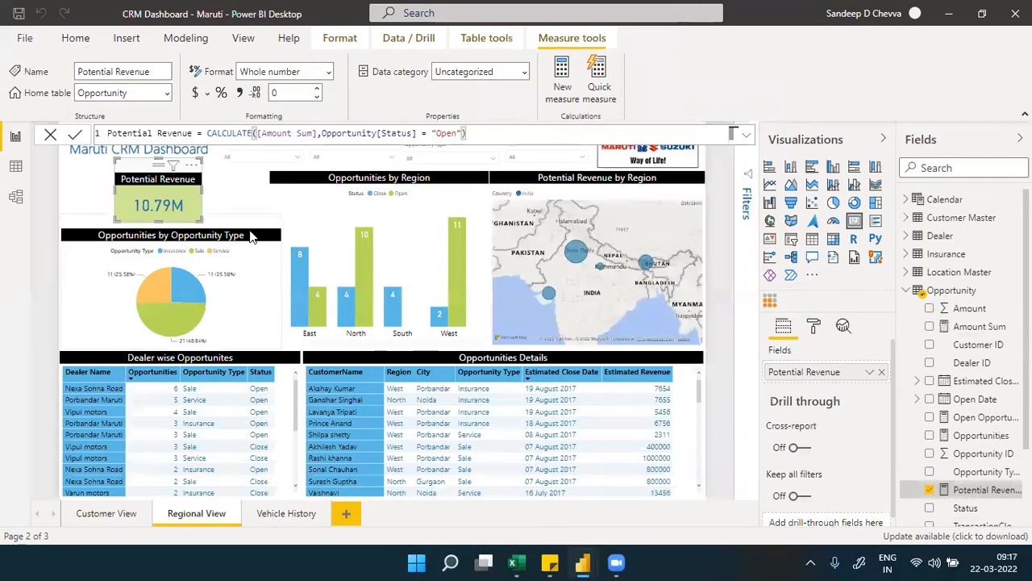
pyautogui.click(250, 235)
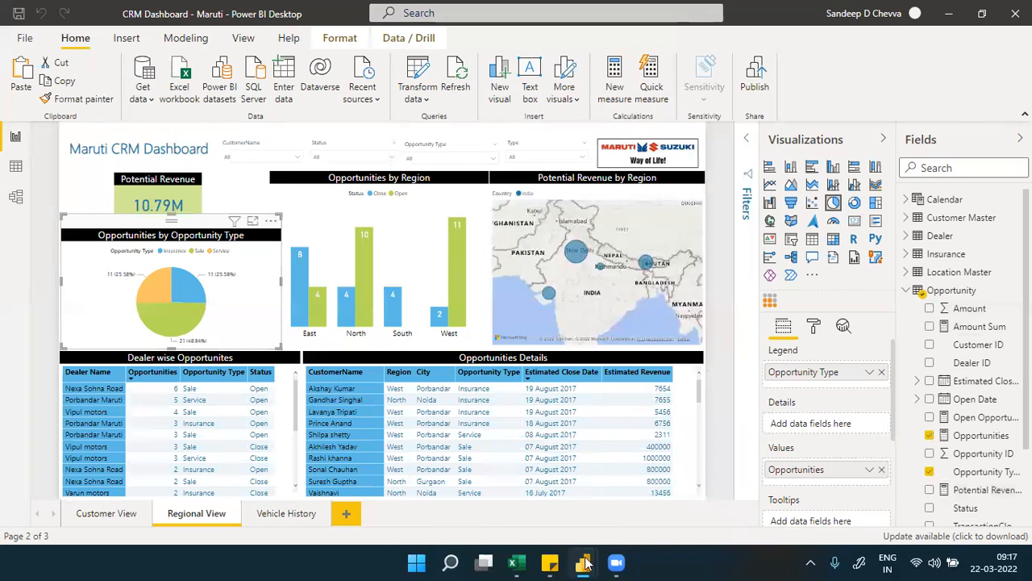
# - Return to the untitled report and add an empty pie chart directly below the Amount card on Page 2
pyautogui.moveTo(584, 562)
pyautogui.click(697, 456)
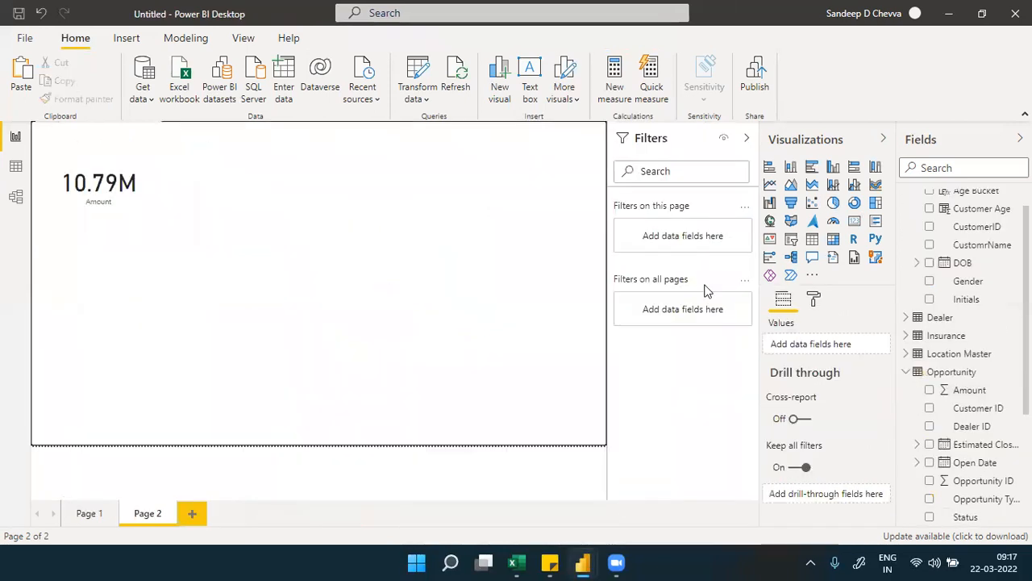
pyautogui.click(833, 203)
pyautogui.moveTo(138, 299); pyautogui.dragTo(133, 262)
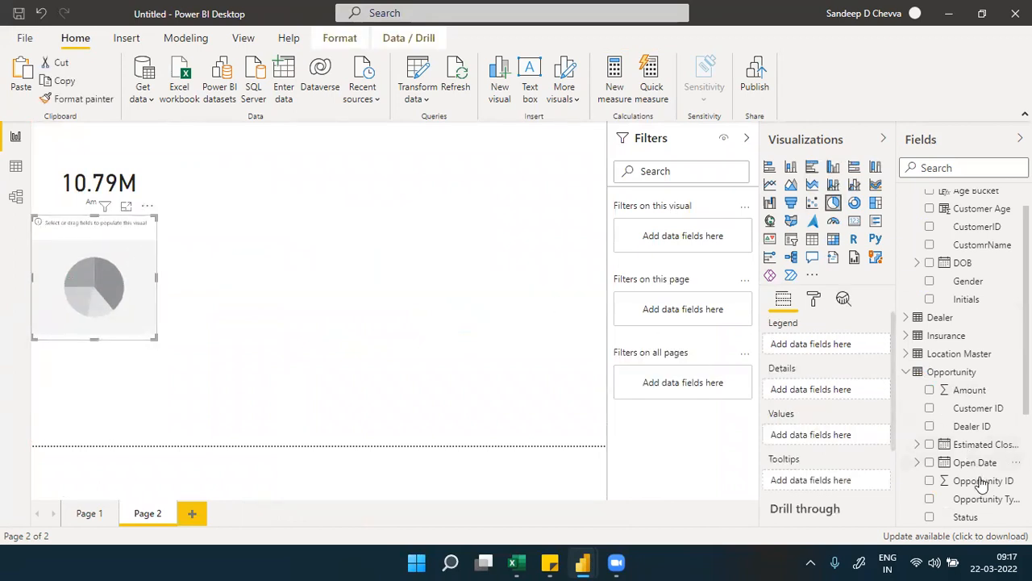
# - Use Opportunity Type as the pie chart's legend and Opportunity ID as its values, and widen the chart
pyautogui.moveTo(984, 502); pyautogui.dragTo(835, 348)
pyautogui.moveTo(977, 481); pyautogui.dragTo(862, 446)
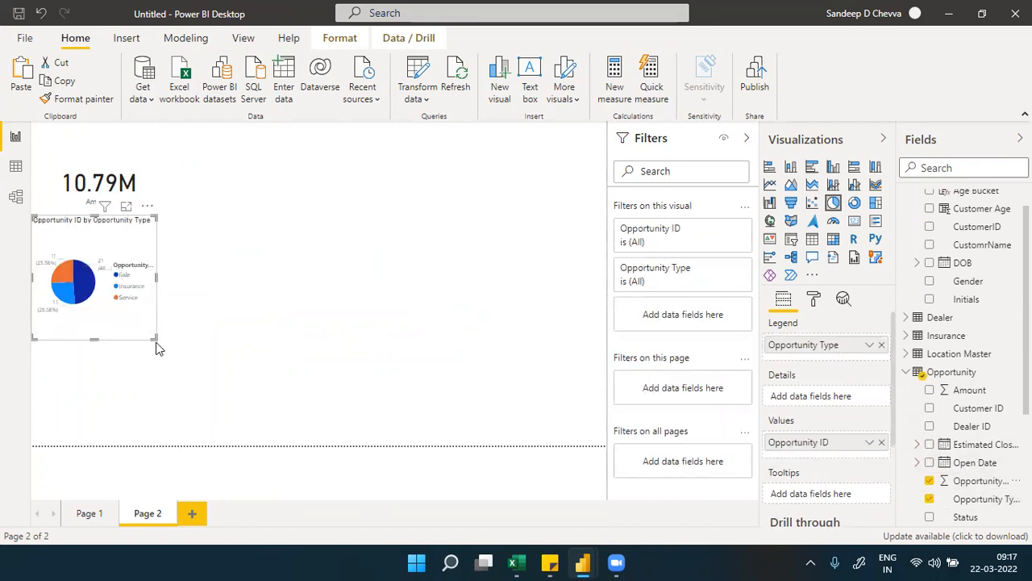
pyautogui.moveTo(153, 336); pyautogui.dragTo(257, 320)
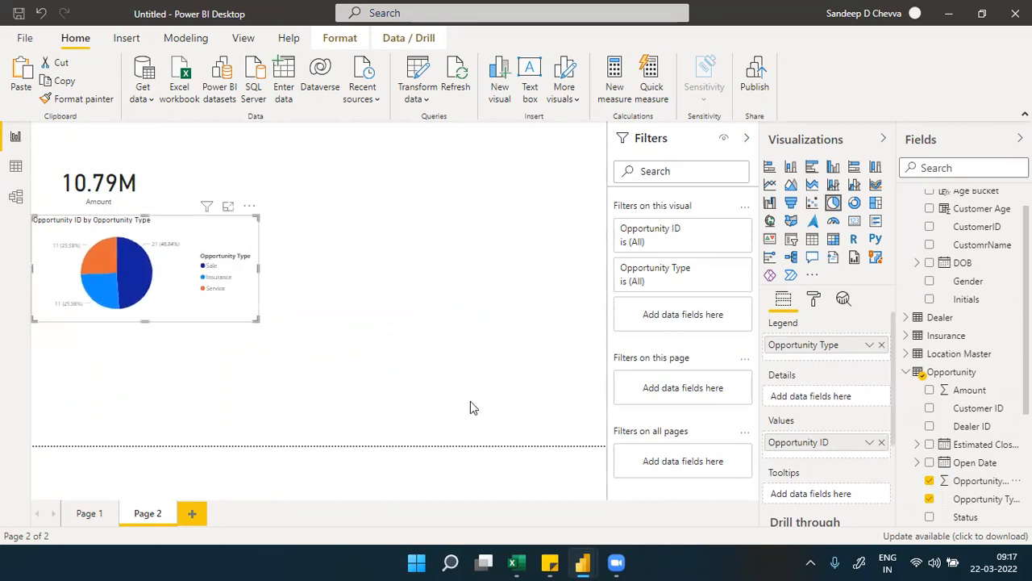
# - Switch to the CRM Dashboard - Maruti report and examine the Opportunities by Region chart's axis and the Location Master table's fields
pyautogui.moveTo(587, 562)
pyautogui.click(527, 519)
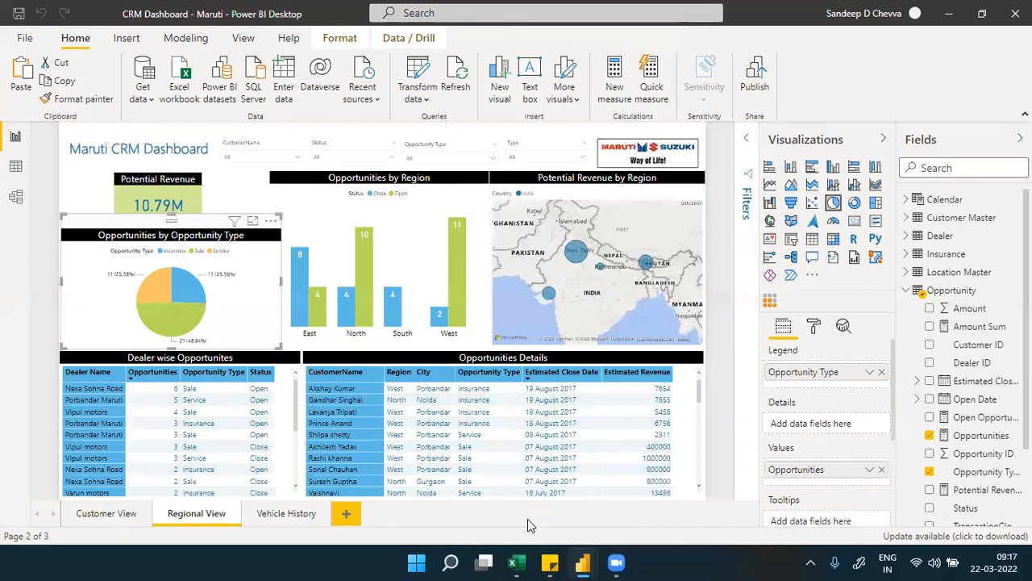
pyautogui.click(435, 179)
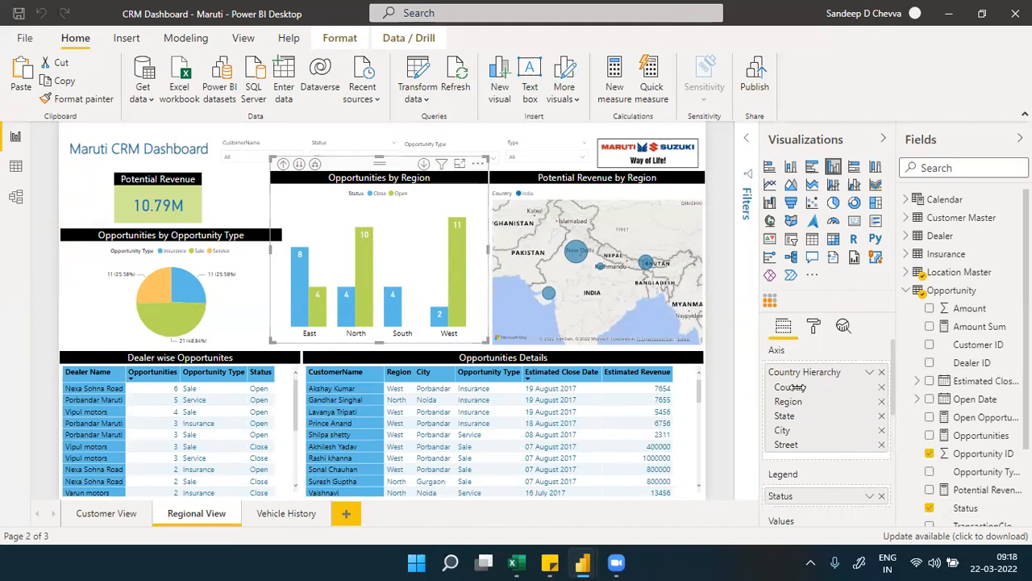
pyautogui.click(906, 292)
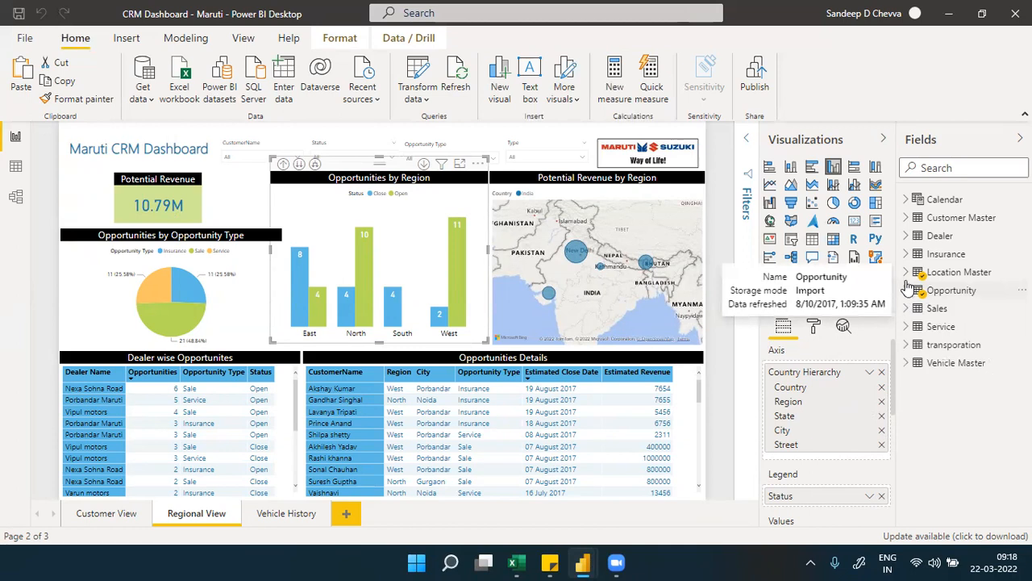
pyautogui.click(906, 273)
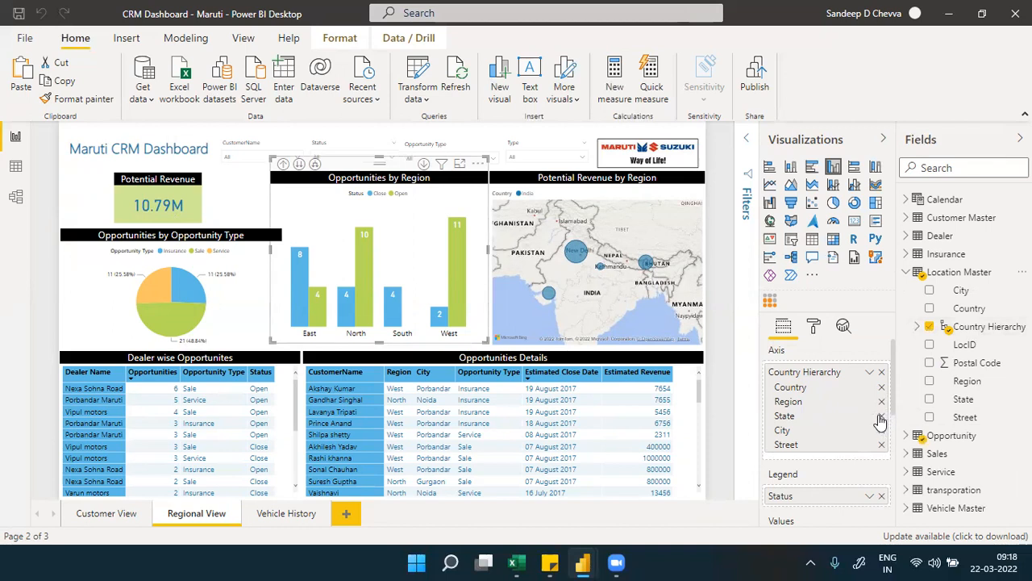
# - Examine the Opportunities by Region chart's legend, the aggregation of its Opportunity ID values, and the levels of the Country Hierarchy
pyautogui.scroll(-3, 894, 390)
pyautogui.scroll(3, 885, 392)
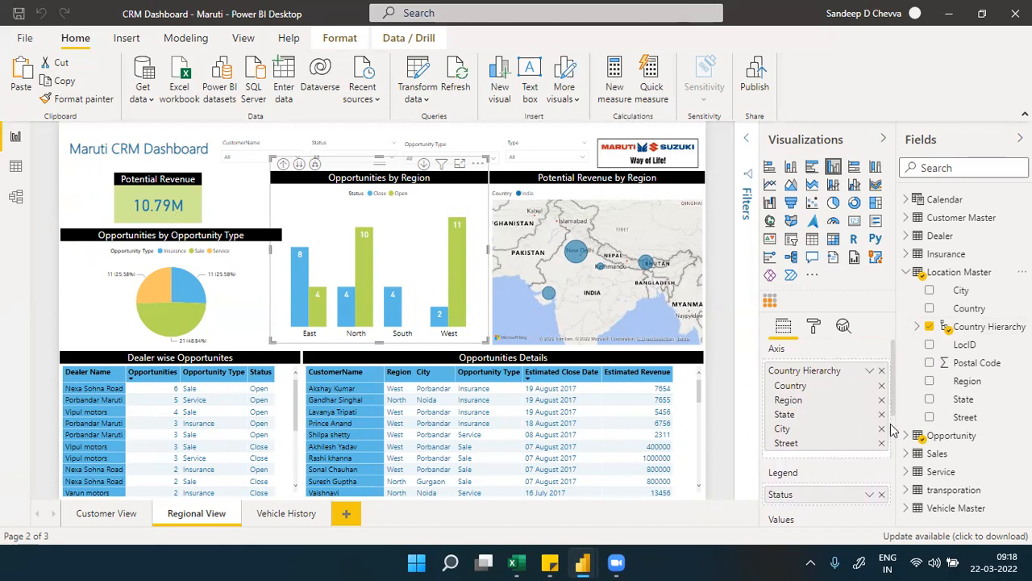
pyautogui.scroll(-3, 894, 430)
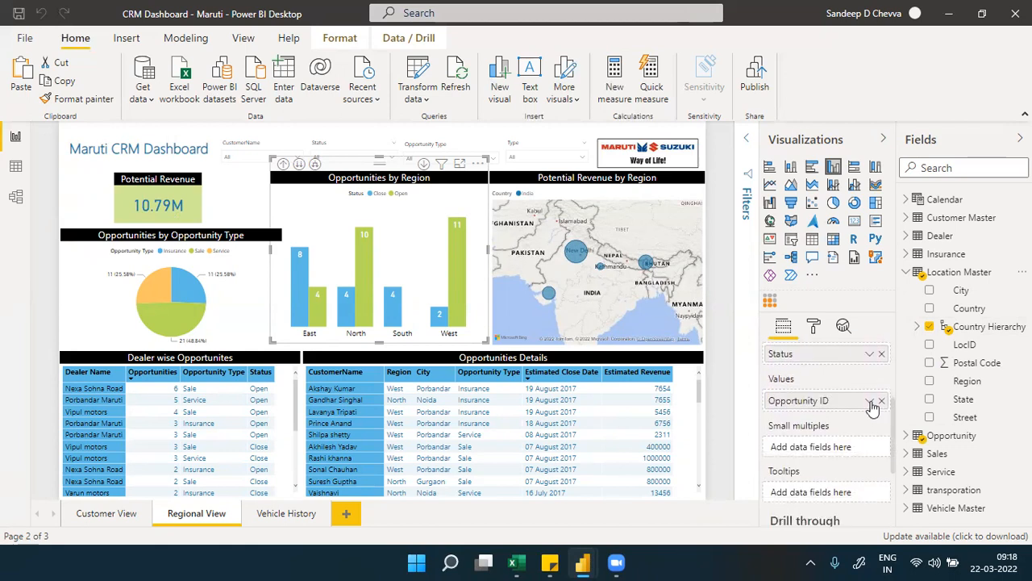
pyautogui.click(870, 401)
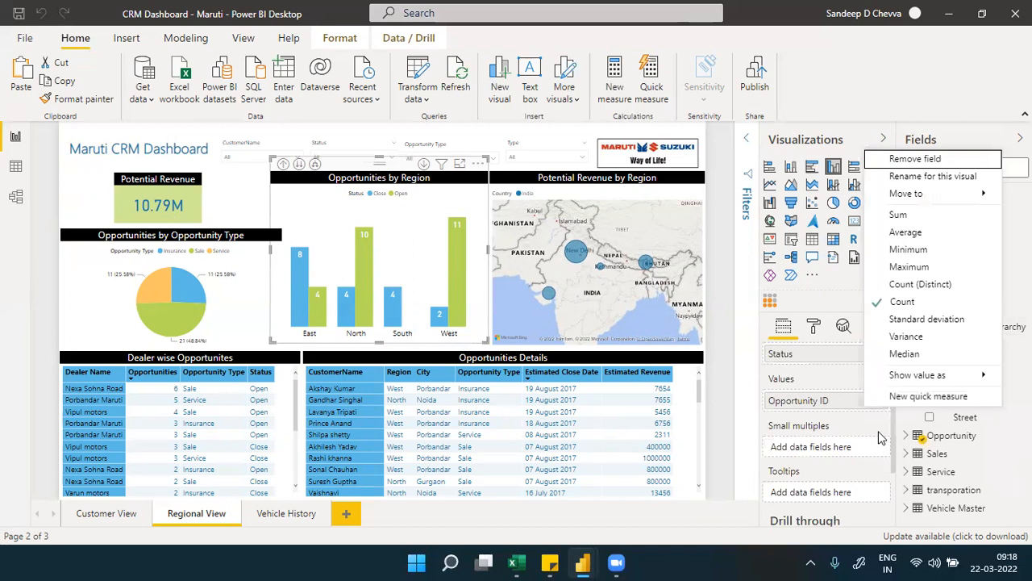
pyautogui.click(880, 437)
pyautogui.scroll(3, 895, 387)
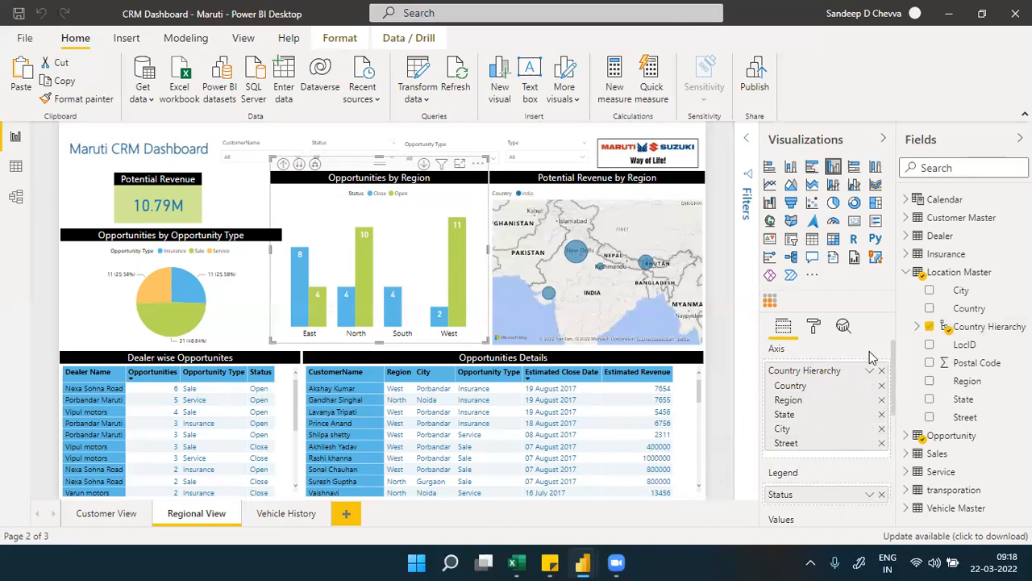
pyautogui.click(917, 327)
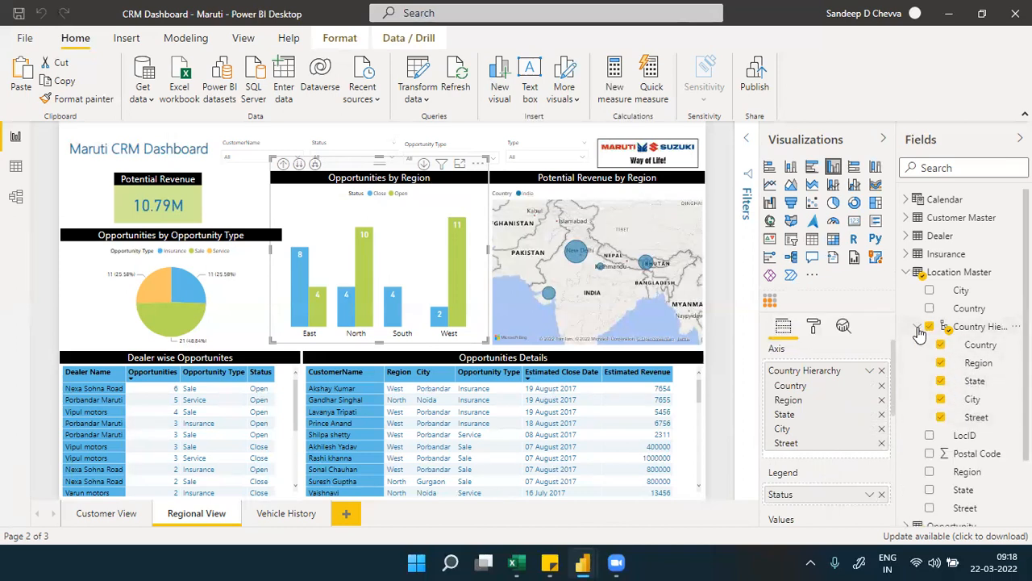
pyautogui.click(918, 329)
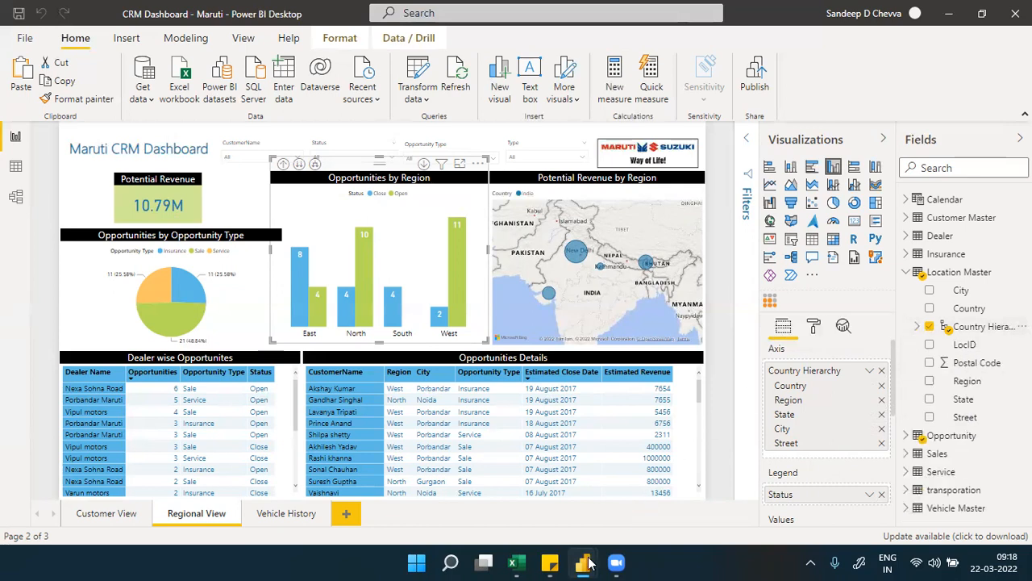
# - Return to the untitled report and add an empty clustered column chart beside the card and pie chart, enlarging it
pyautogui.moveTo(588, 562)
pyautogui.click(636, 511)
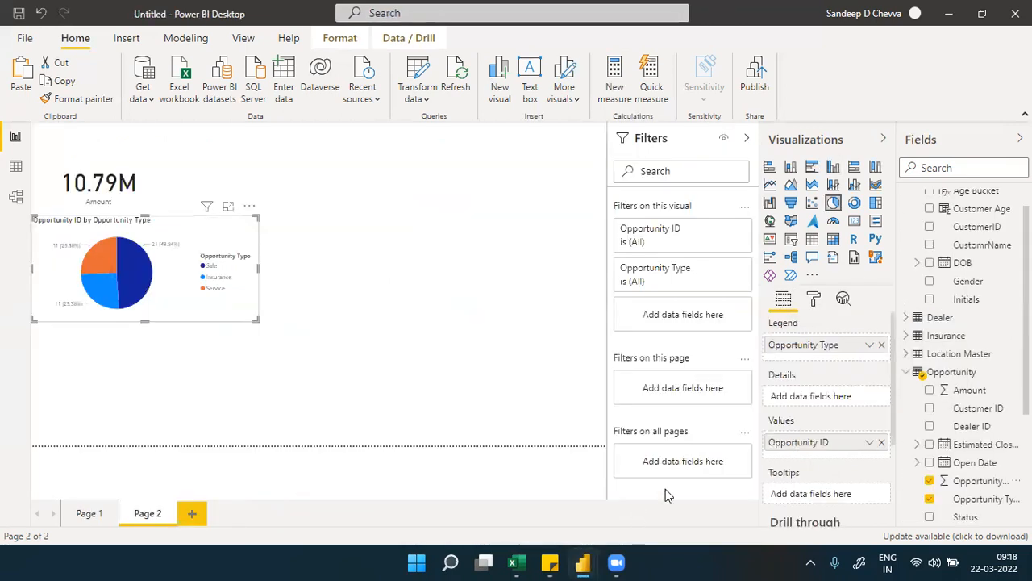
pyautogui.click(518, 398)
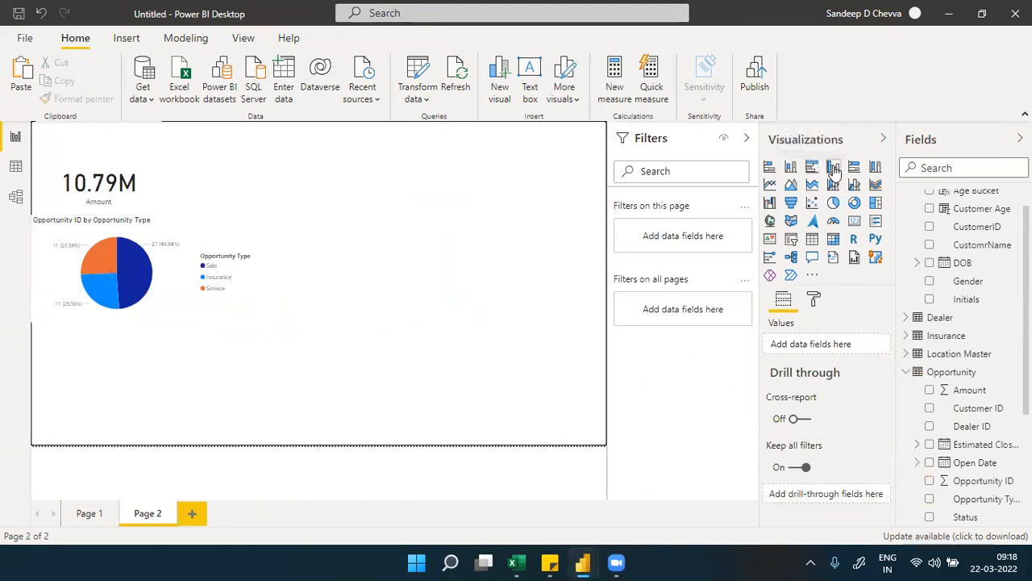
pyautogui.click(833, 167)
pyautogui.moveTo(154, 368); pyautogui.dragTo(364, 161)
pyautogui.moveTo(466, 227); pyautogui.dragTo(474, 299)
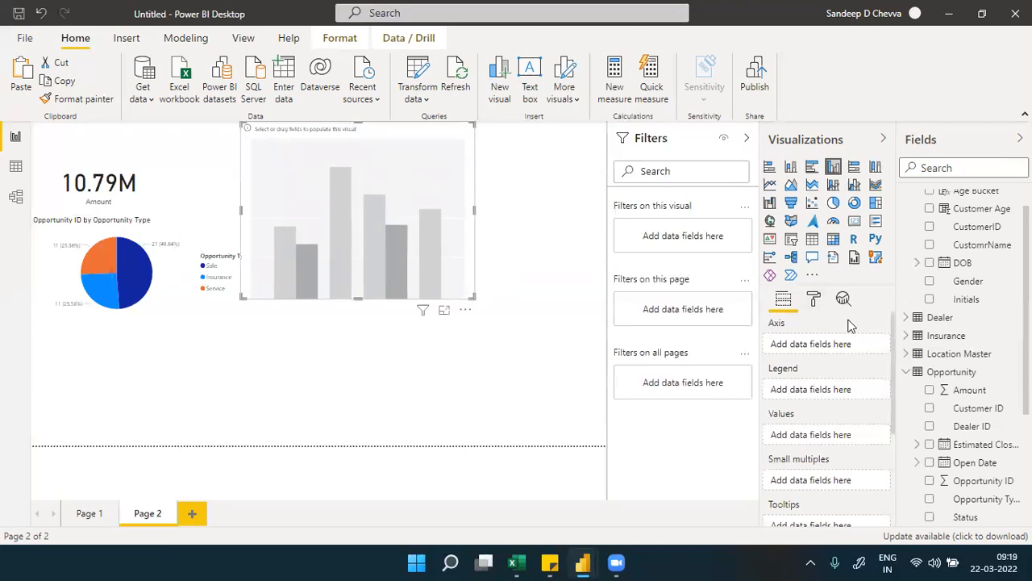
# - Try stacking the Location Master fields Country, Region, State, City and Street in that order on the column chart's axis
pyautogui.click(906, 355)
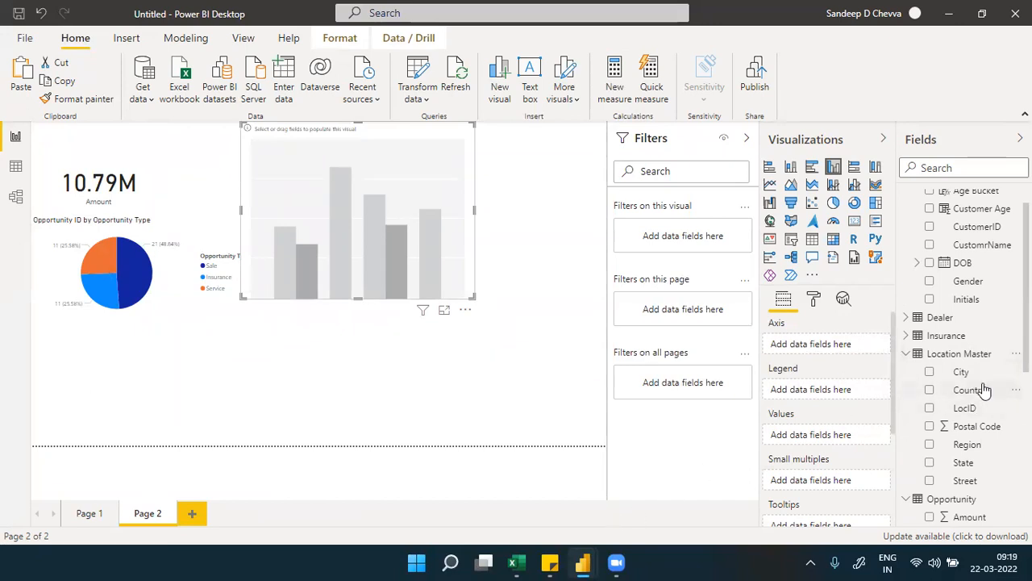
pyautogui.moveTo(982, 391); pyautogui.dragTo(836, 346)
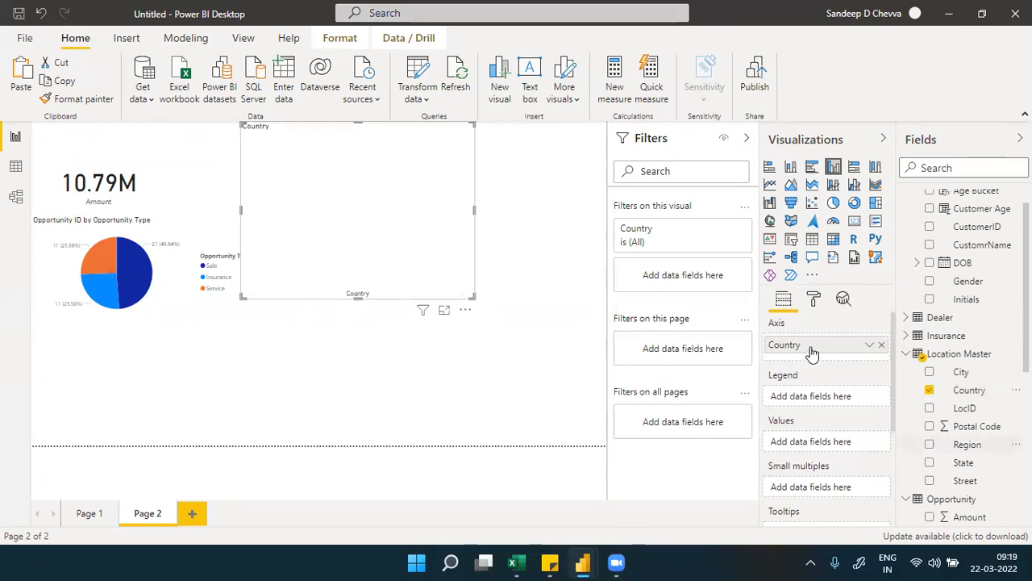
pyautogui.moveTo(963, 444); pyautogui.dragTo(841, 355)
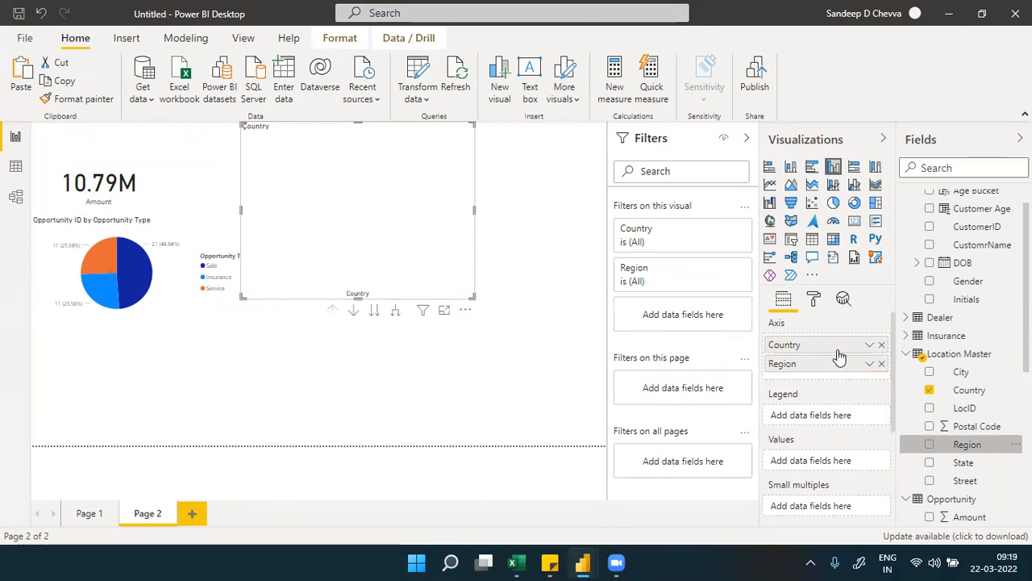
pyautogui.moveTo(963, 462); pyautogui.dragTo(852, 370)
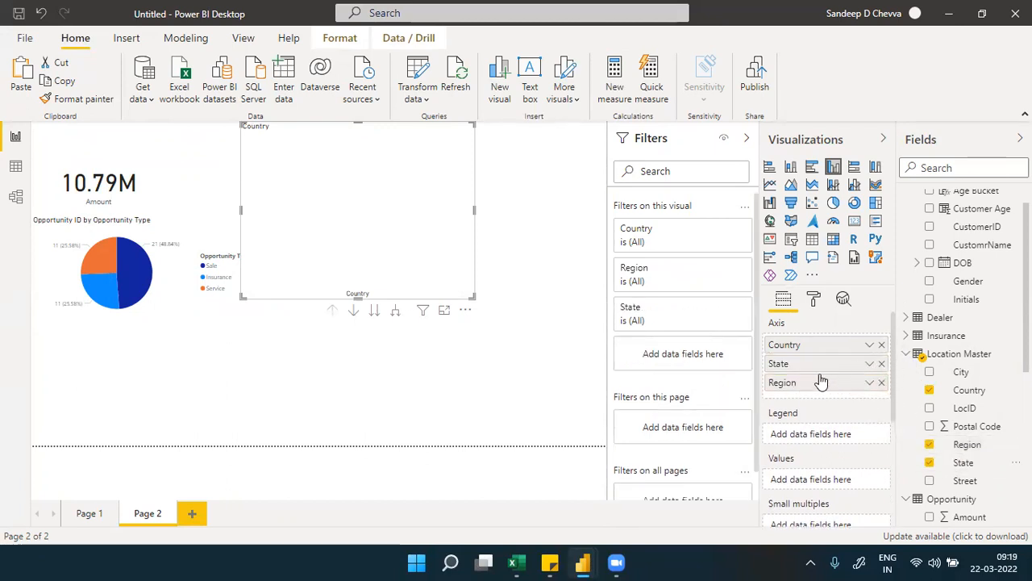
pyautogui.moveTo(816, 392); pyautogui.dragTo(818, 390)
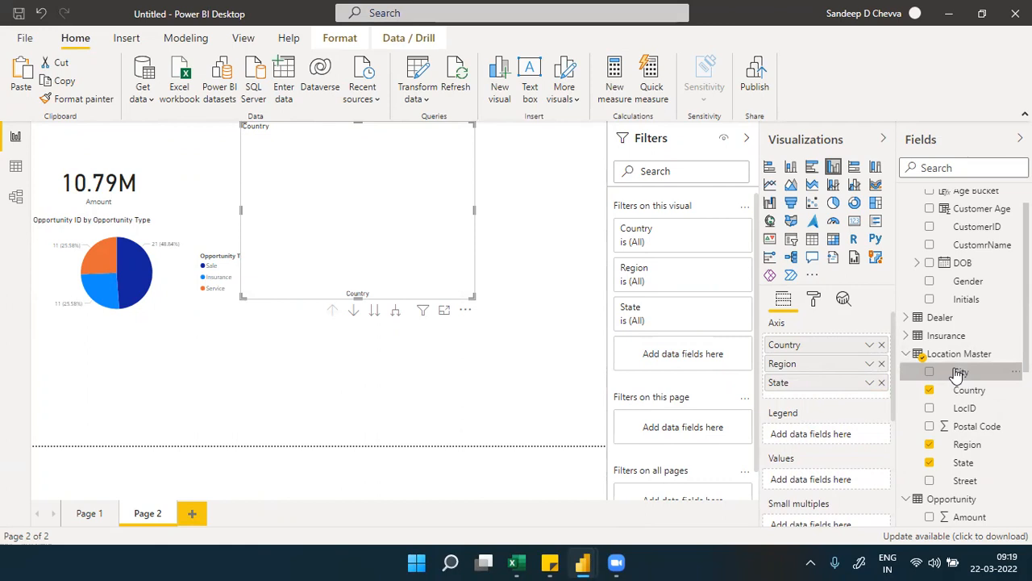
pyautogui.moveTo(958, 373); pyautogui.dragTo(834, 396)
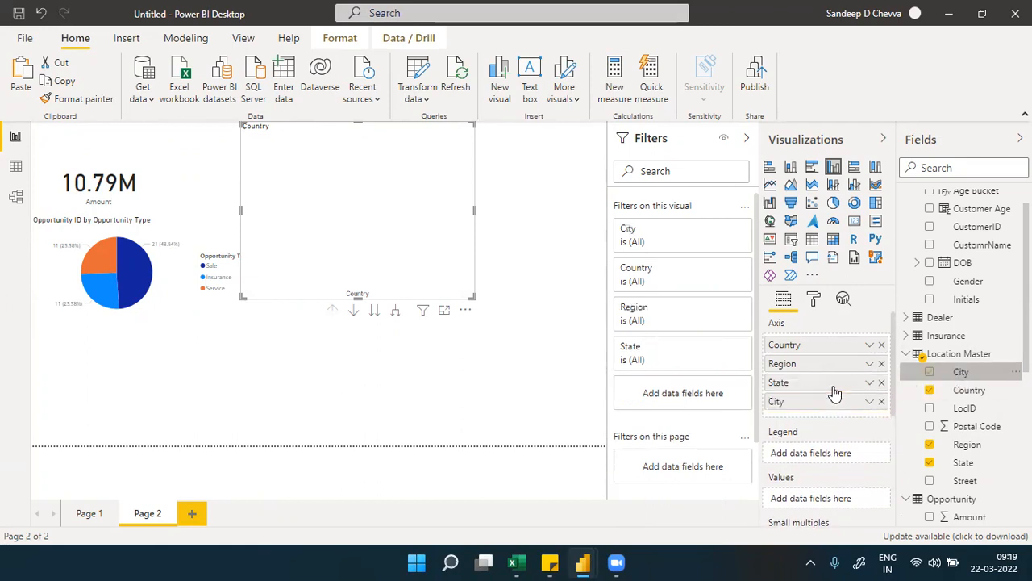
pyautogui.moveTo(968, 481); pyautogui.dragTo(841, 411)
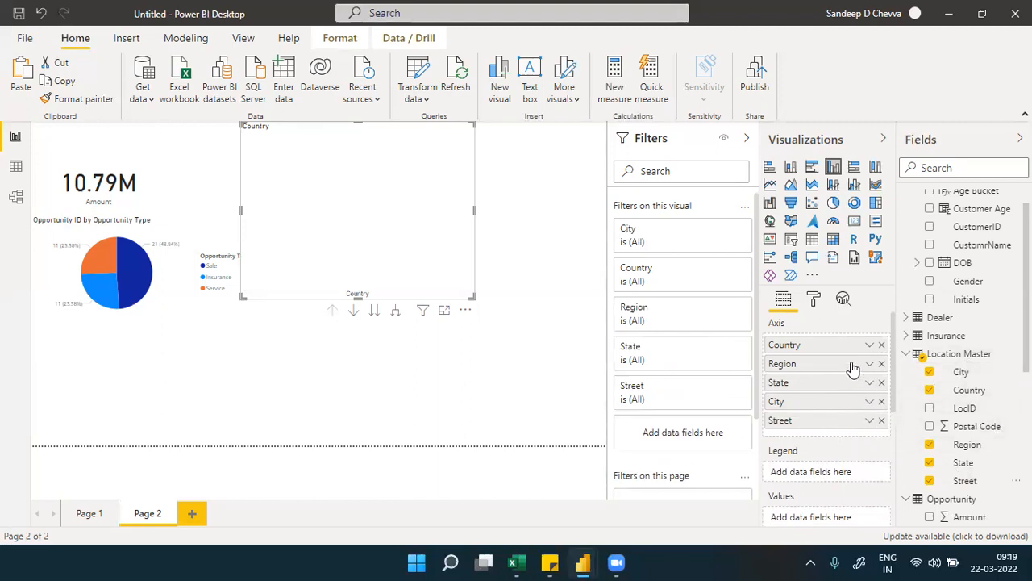
# - Remove Street, City, State, Region and Country from the column chart's axis
pyautogui.click(881, 420)
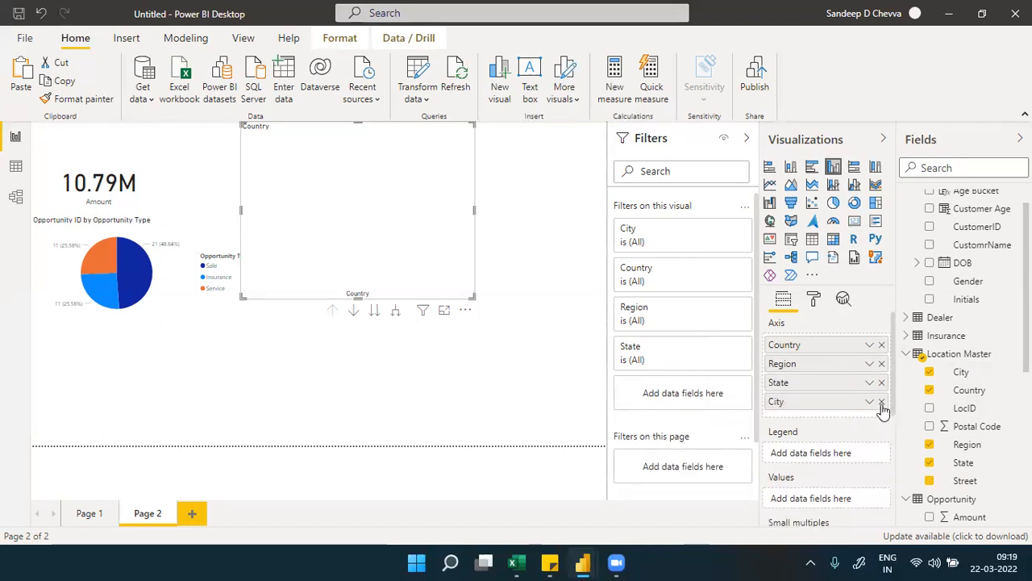
pyautogui.click(881, 401)
pyautogui.click(882, 383)
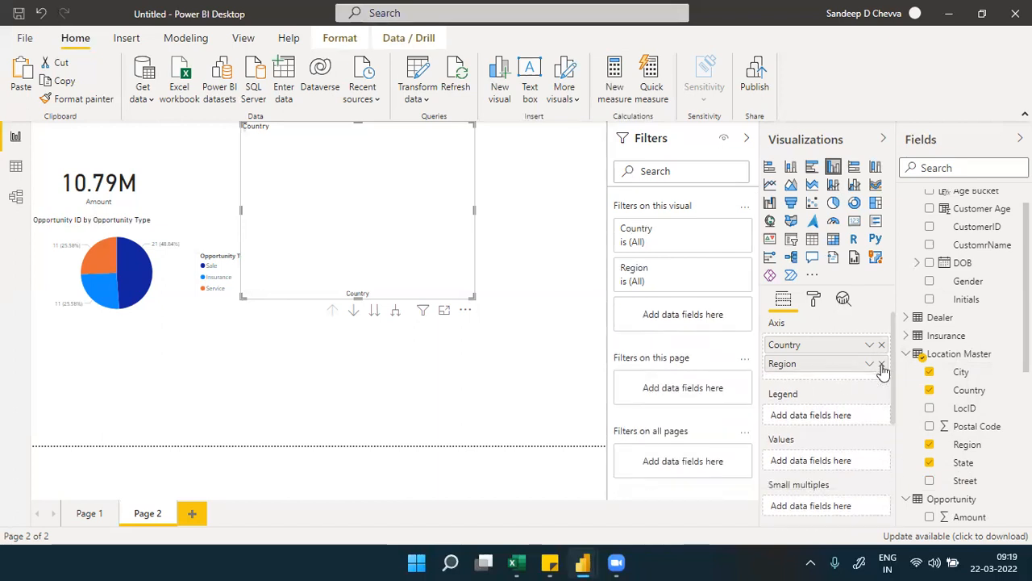
pyautogui.click(882, 364)
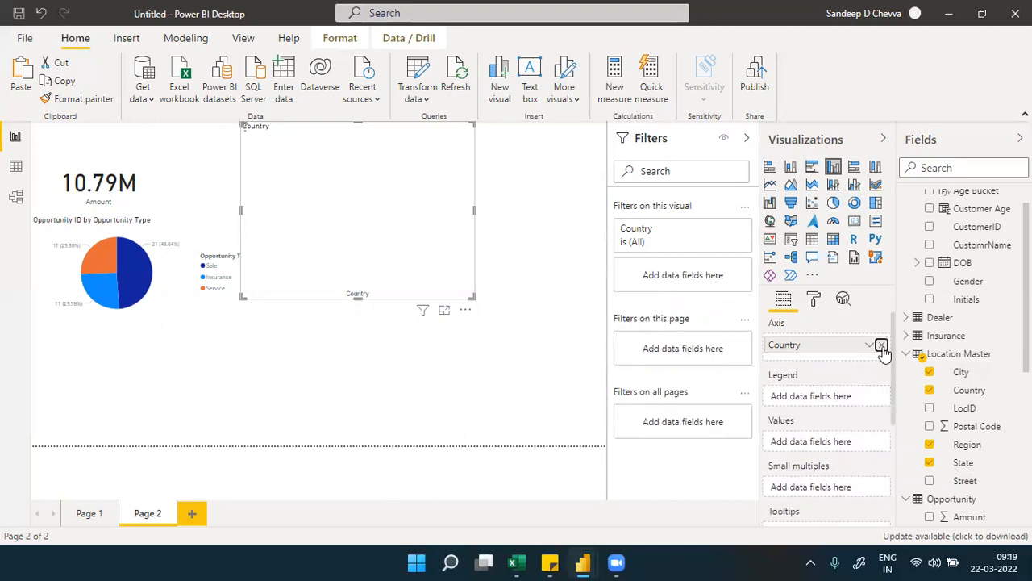
pyautogui.click(881, 345)
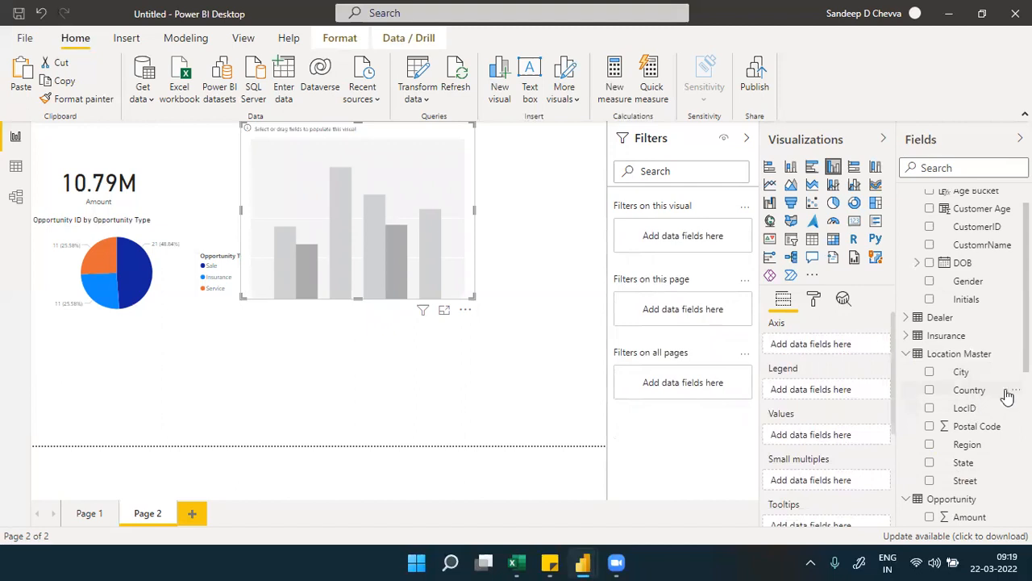
# - Create a hierarchy from the Location Master table's Country field and add Region as its second level
pyautogui.click(1015, 390)
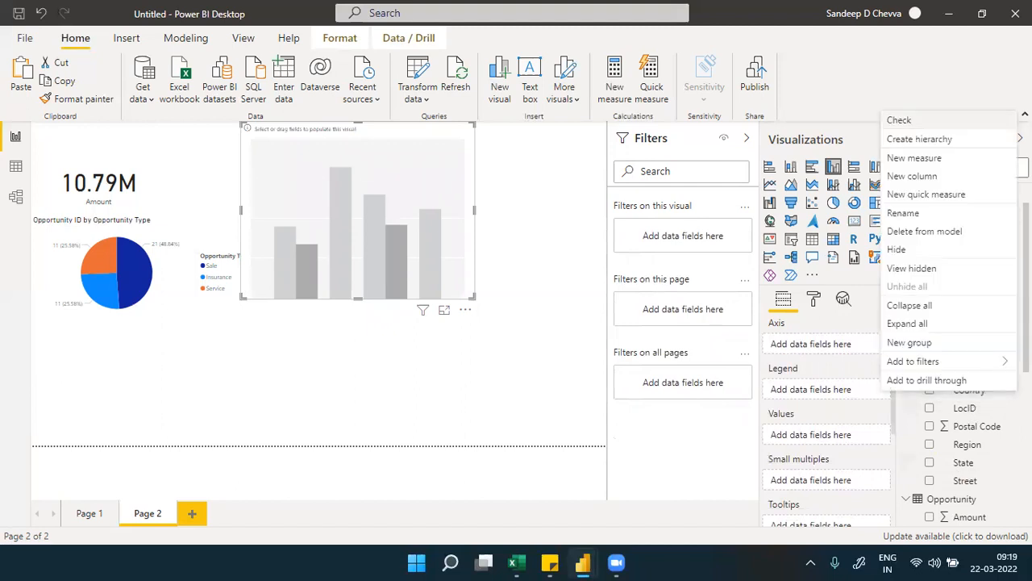
pyautogui.click(902, 148)
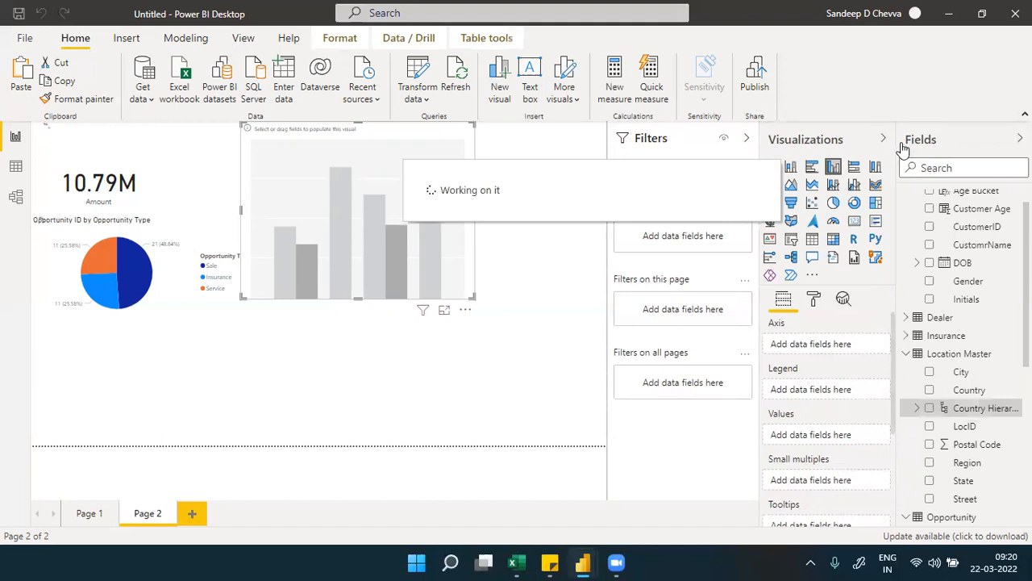
pyautogui.click(918, 412)
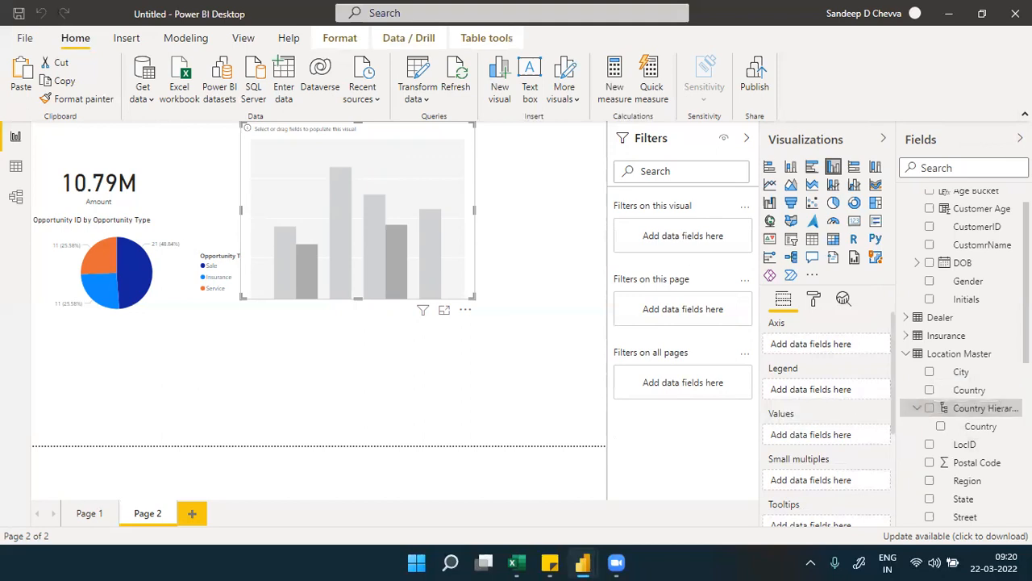
pyautogui.scroll(-2, 968, 412)
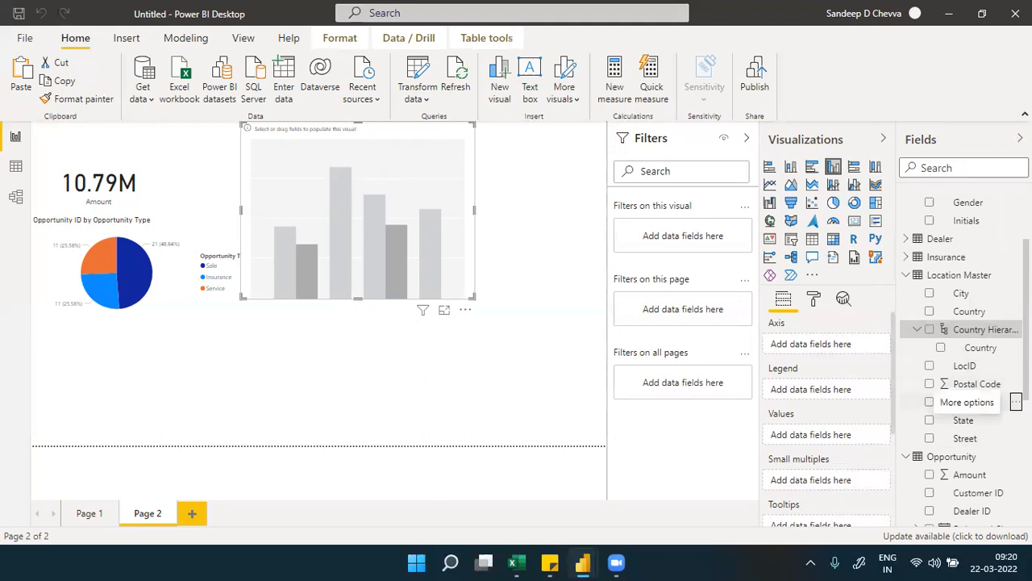
pyautogui.click(1016, 401)
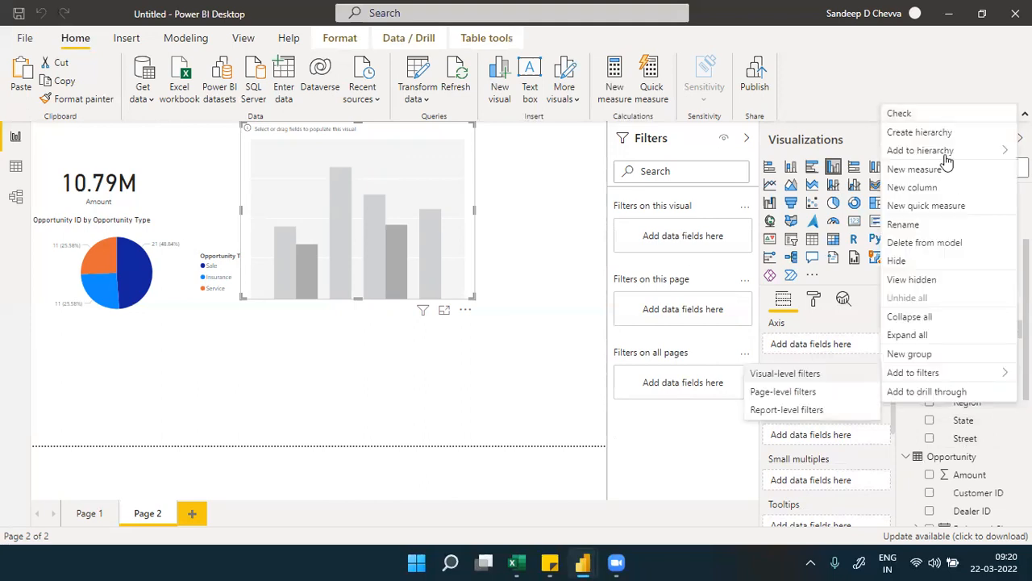
pyautogui.moveTo(943, 151)
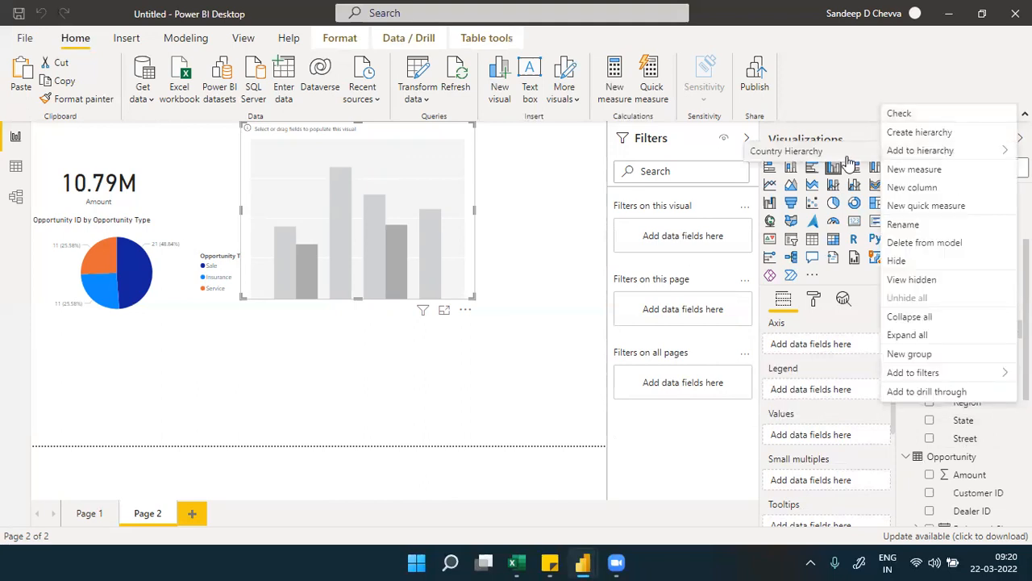
pyautogui.click(847, 161)
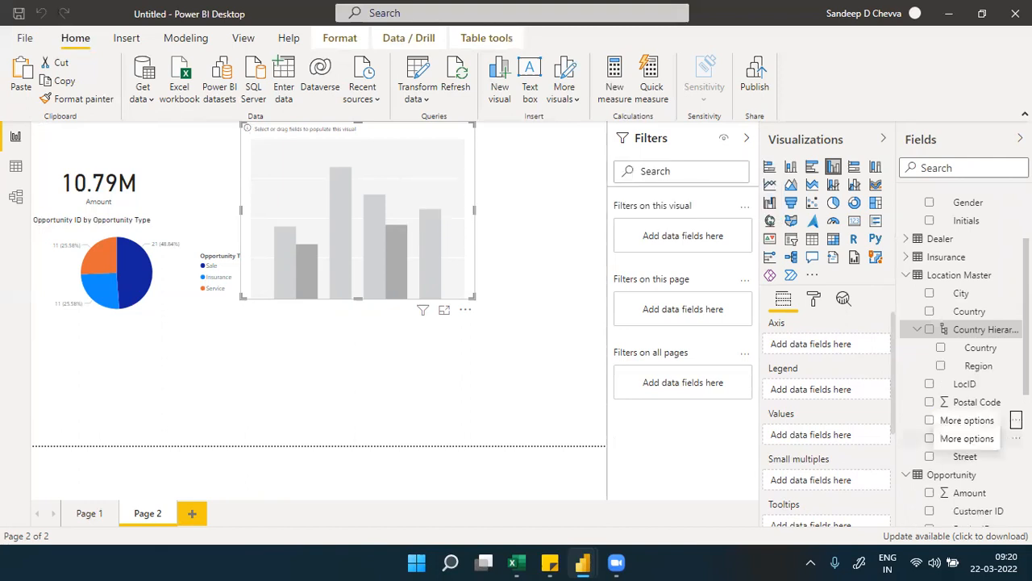
# - Add the State and City fields, in that order, to the Country Hierarchy below Region
pyautogui.click(1016, 419)
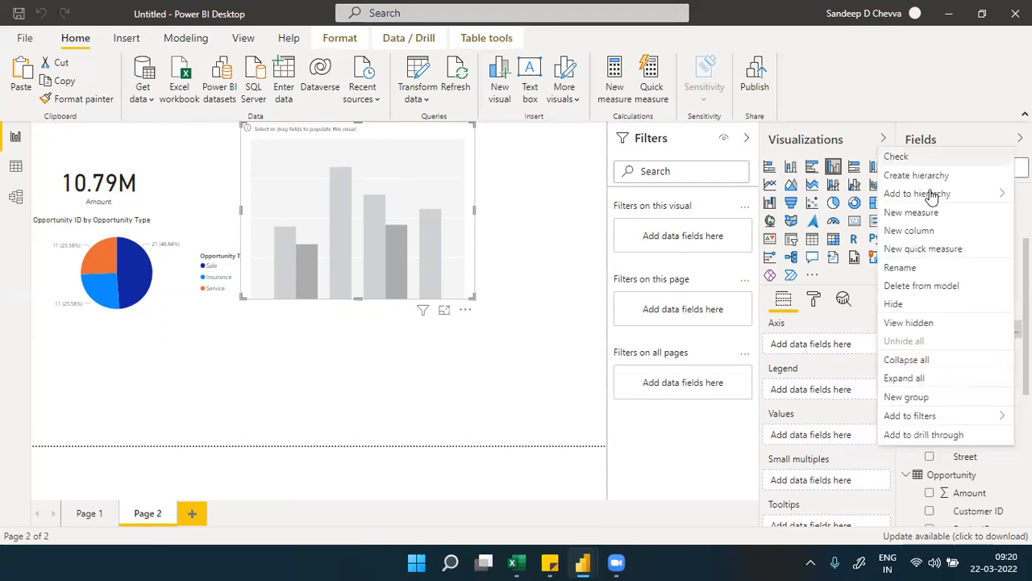
pyautogui.click(863, 197)
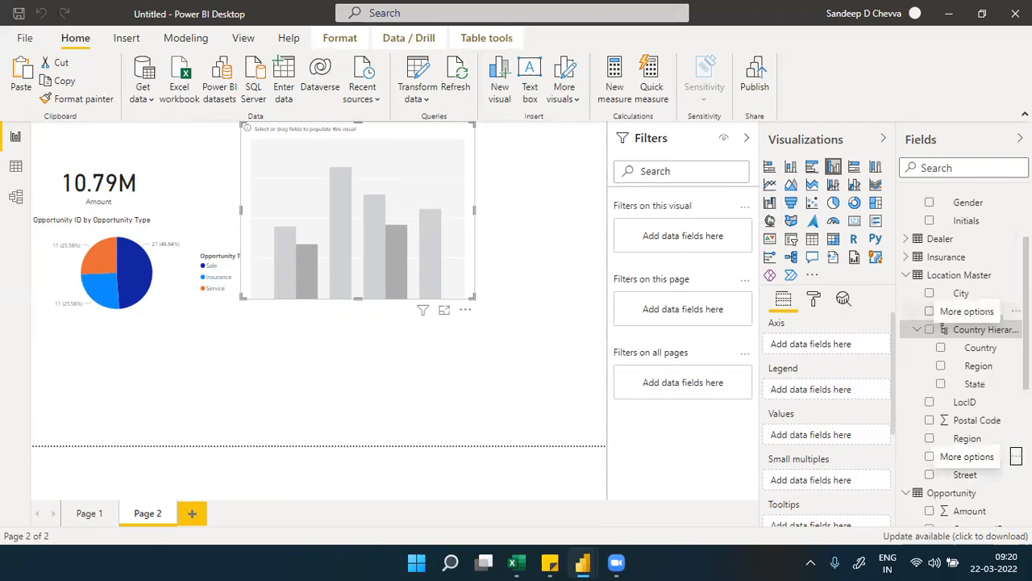
pyautogui.rightClick(989, 326)
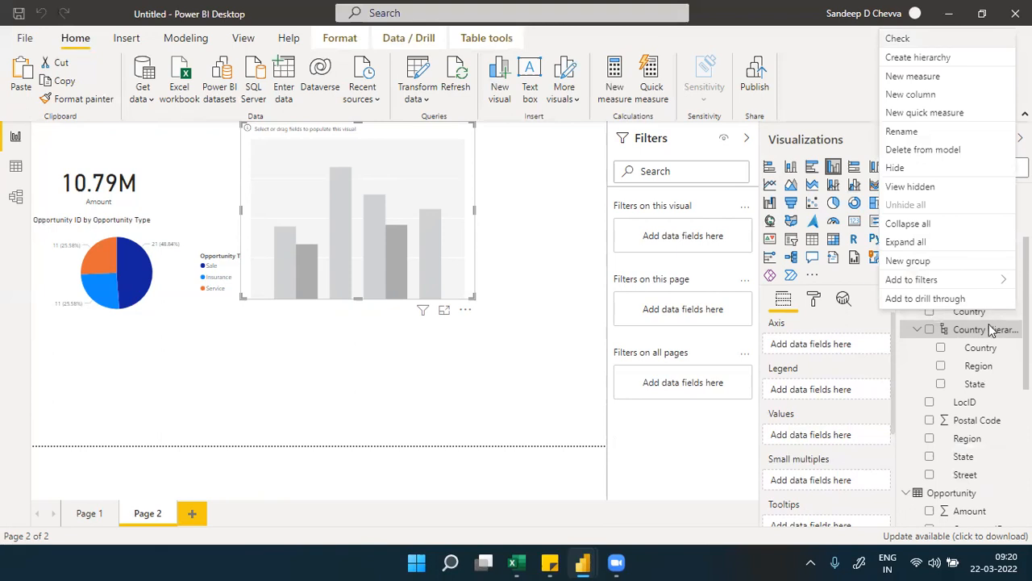
pyautogui.click(959, 390)
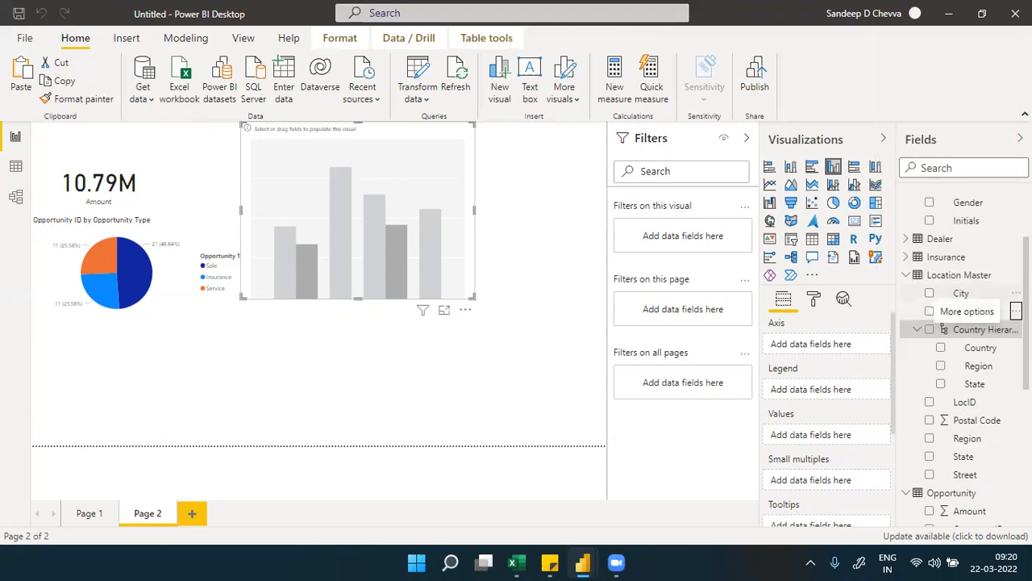
pyautogui.click(1016, 311)
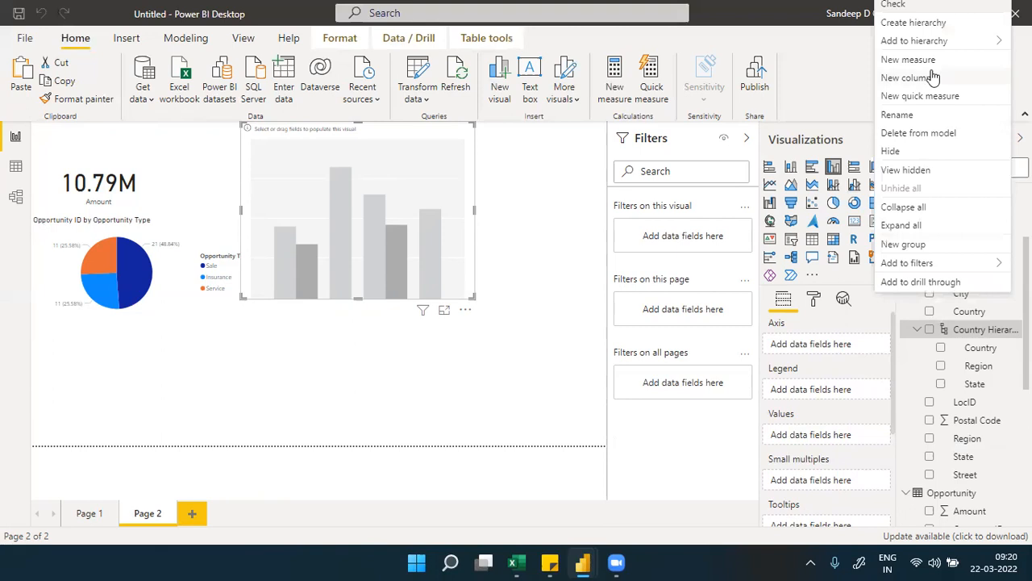
pyautogui.moveTo(913, 46)
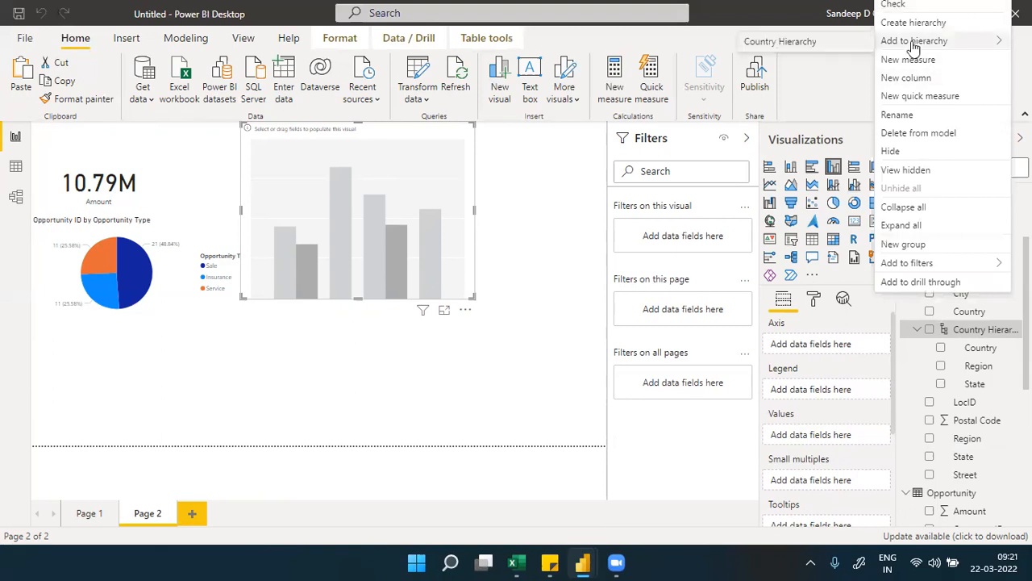
pyautogui.click(914, 49)
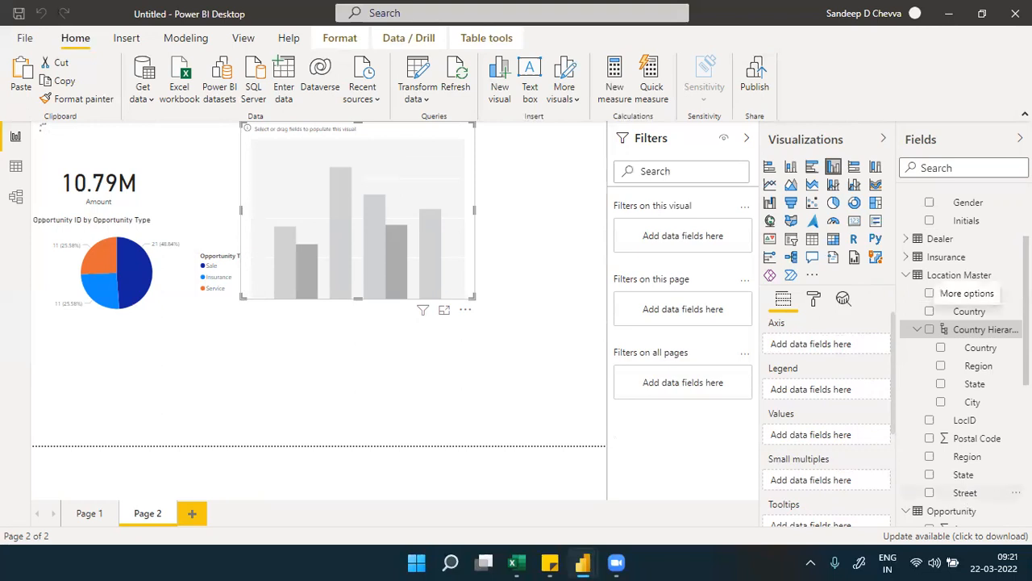
# - Add Street as the last level of the Country Hierarchy and place the hierarchy on the column chart's axis
pyautogui.click(1016, 492)
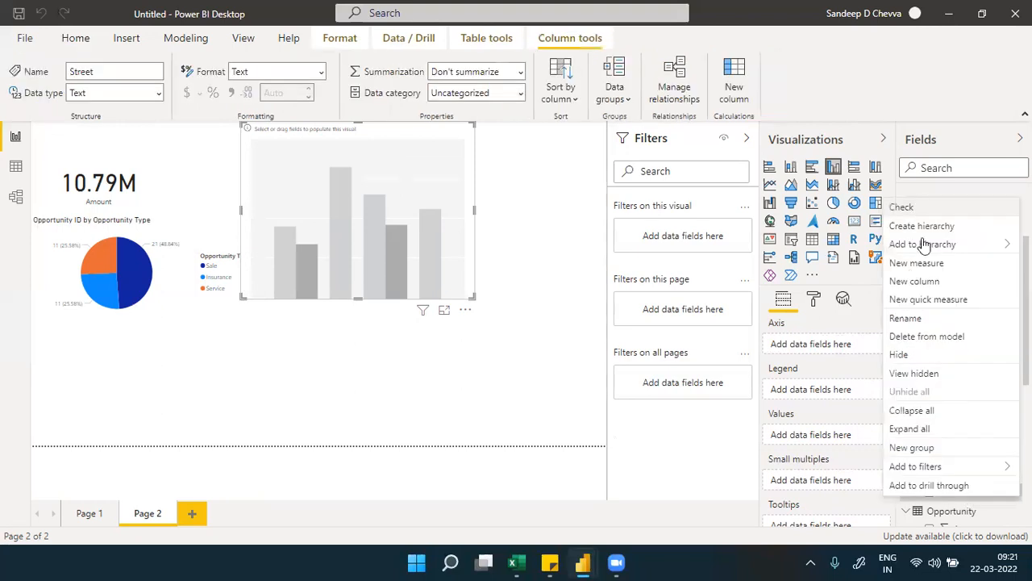
pyautogui.click(875, 250)
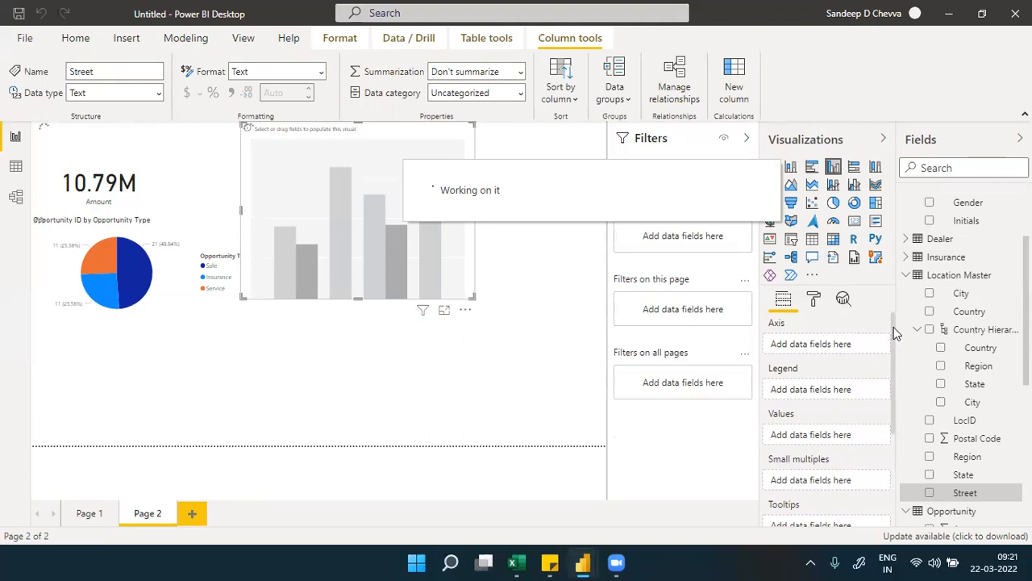
pyautogui.moveTo(984, 337); pyautogui.dragTo(850, 346)
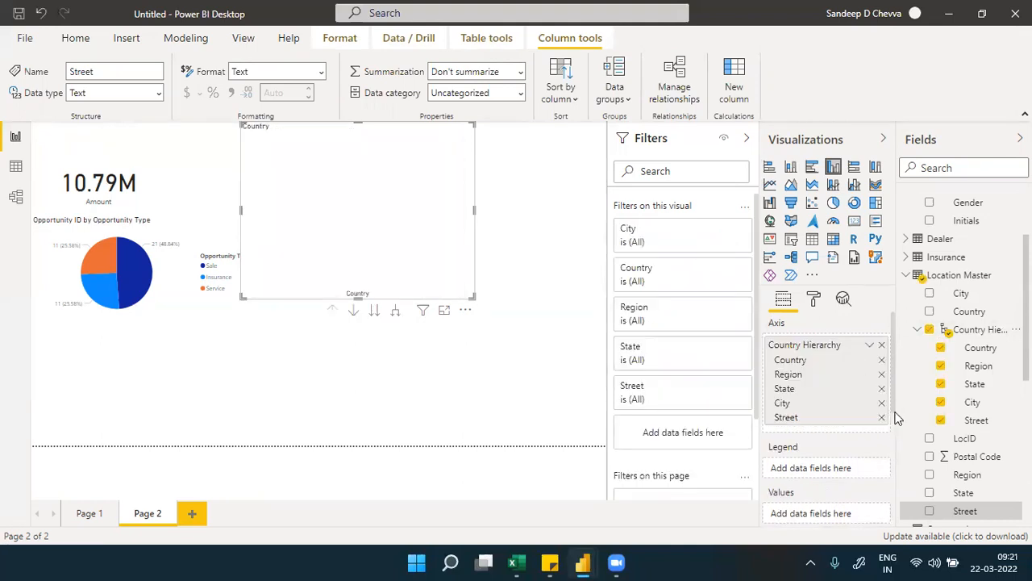
# - Set the column chart's values to Opportunity ID and its legend to Status, both from the Opportunity table
pyautogui.scroll(-3, 891, 420)
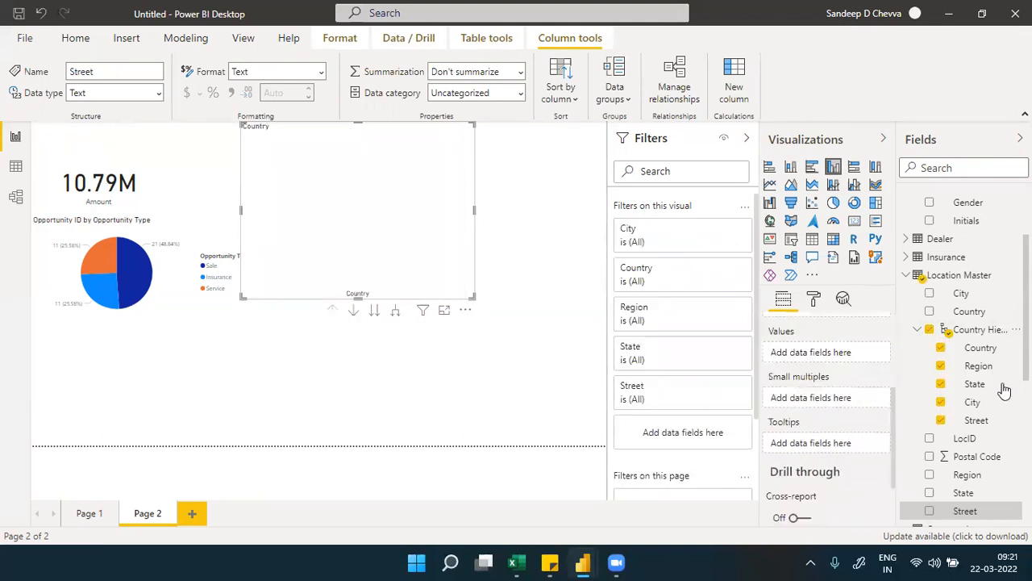
pyautogui.click(906, 276)
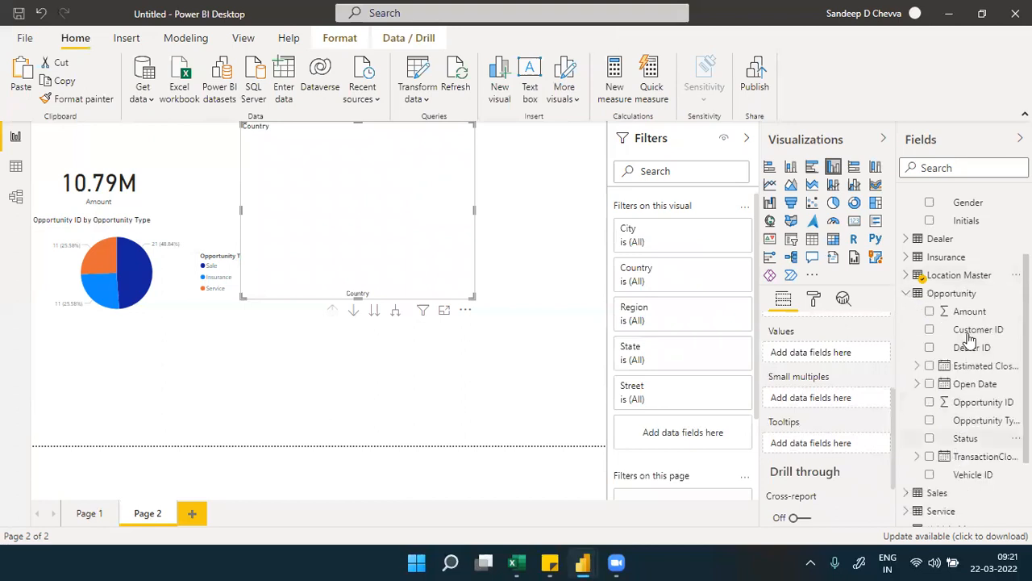
pyautogui.moveTo(976, 404); pyautogui.dragTo(849, 356)
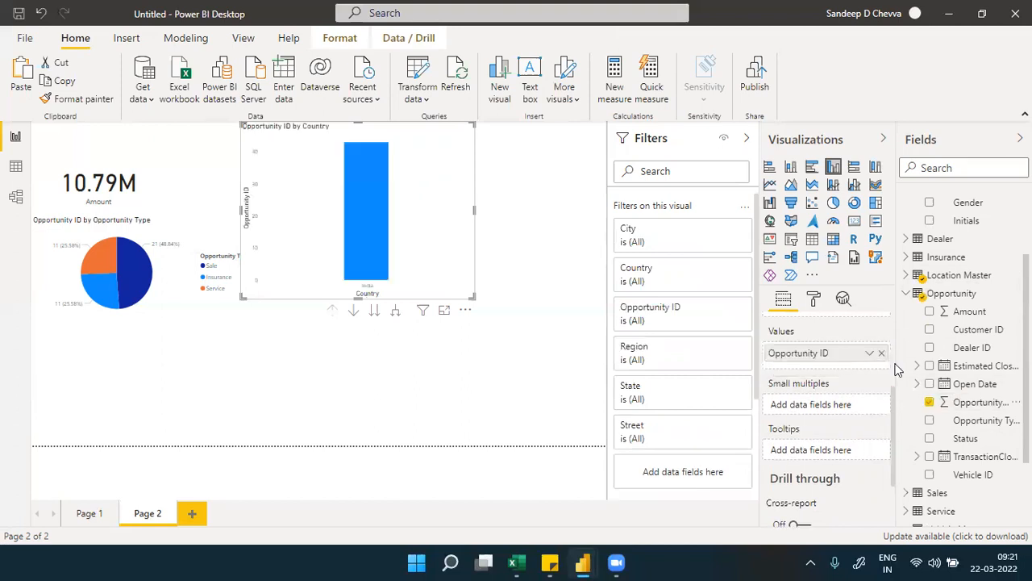
pyautogui.scroll(3, 894, 366)
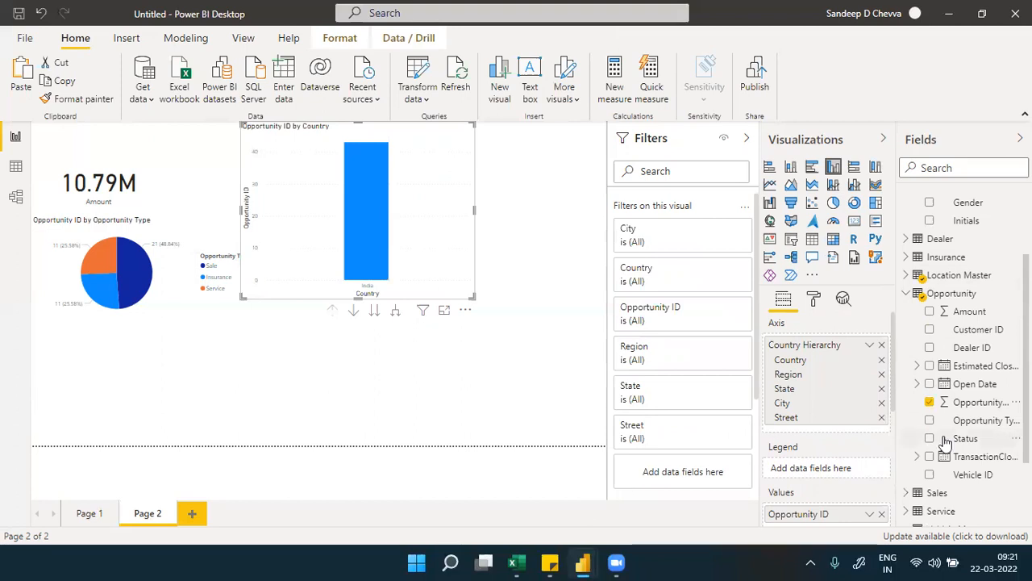
pyautogui.moveTo(966, 442); pyautogui.dragTo(857, 475)
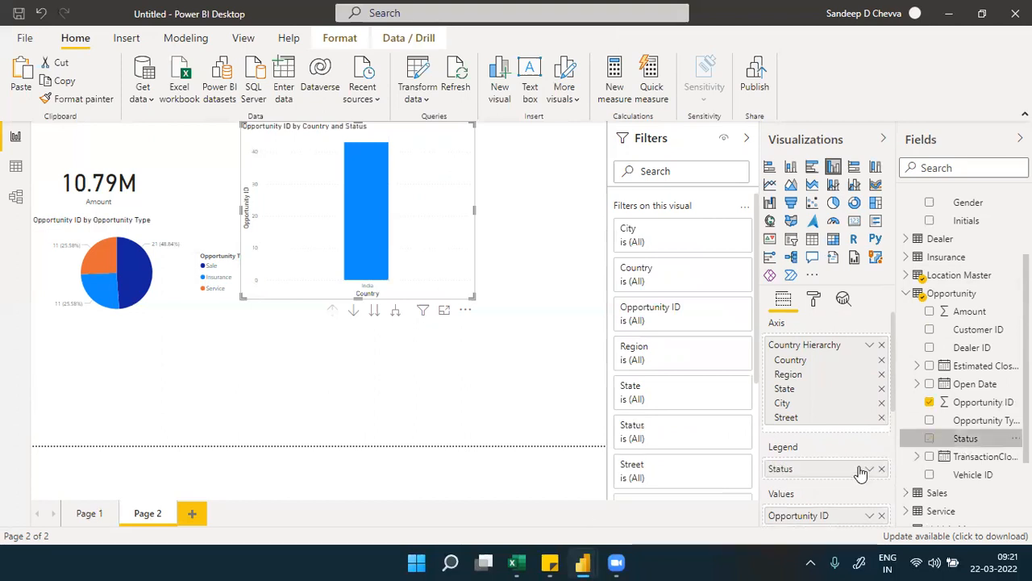